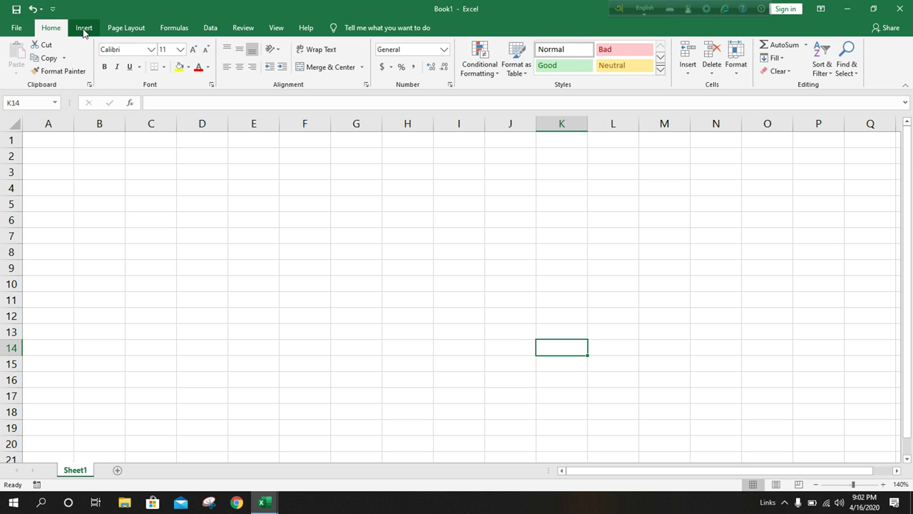
# Create a table over the range C4:I11 without marking it as having its own headers
pyautogui.click(85, 30)
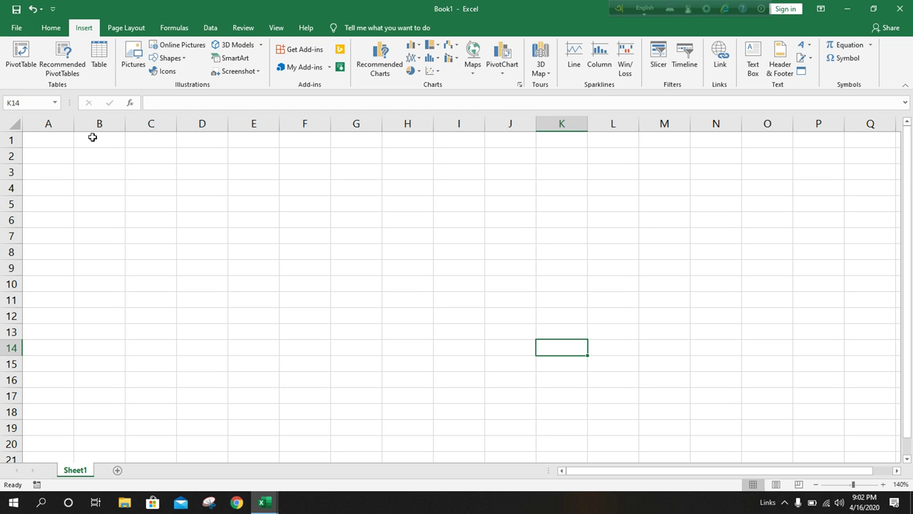
pyautogui.click(168, 153)
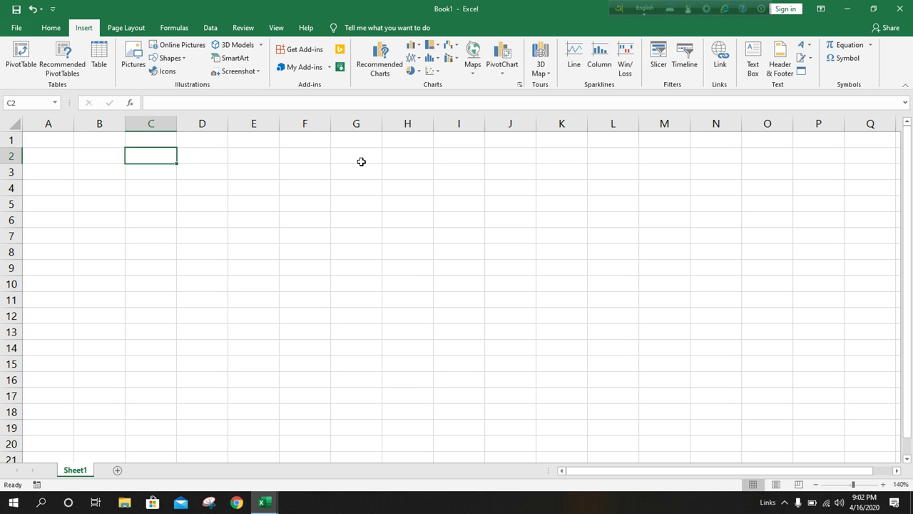
pyautogui.click(256, 211)
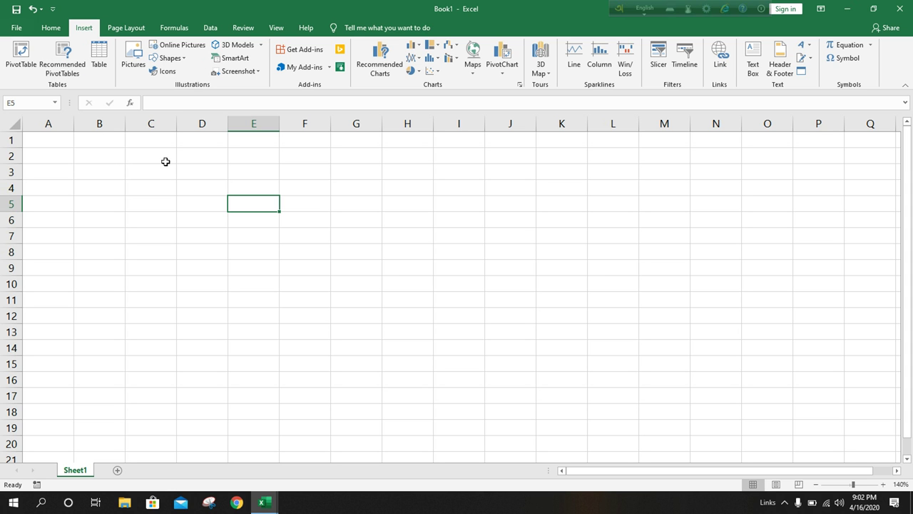
pyautogui.click(192, 200)
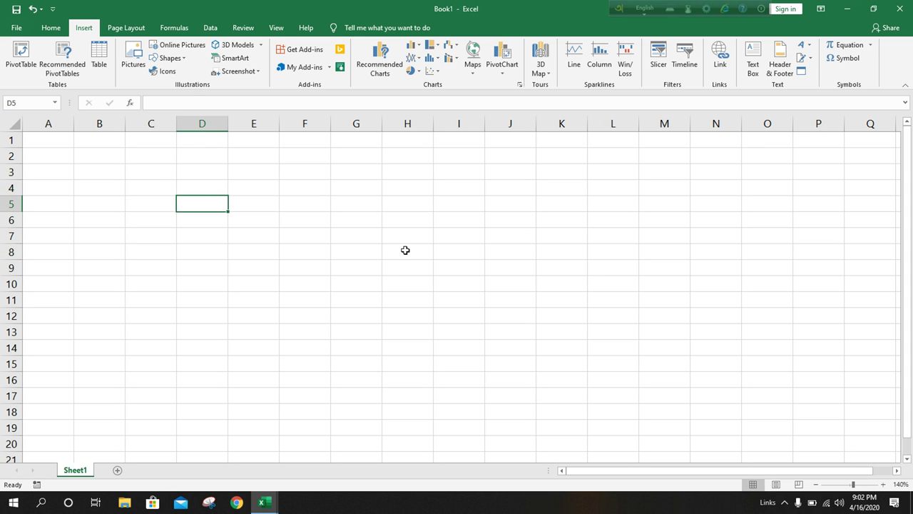
pyautogui.click(143, 214)
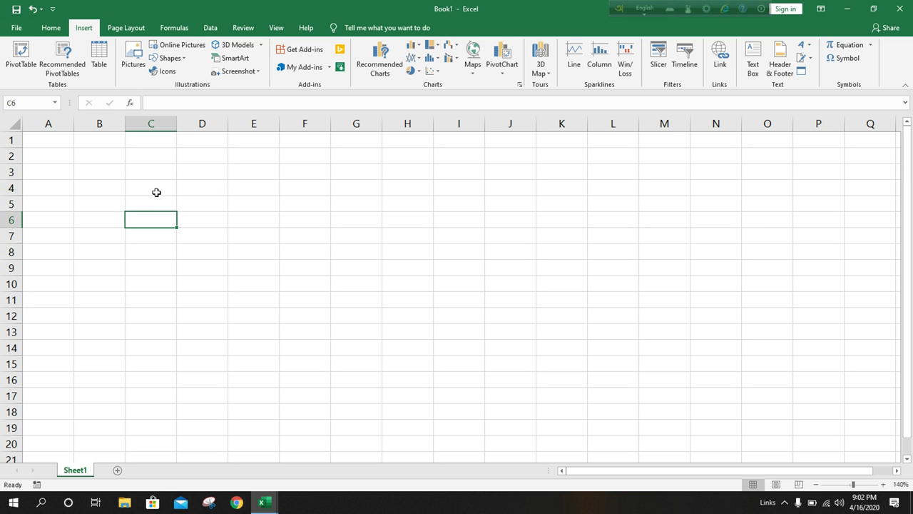
pyautogui.moveTo(152, 188); pyautogui.dragTo(440, 303)
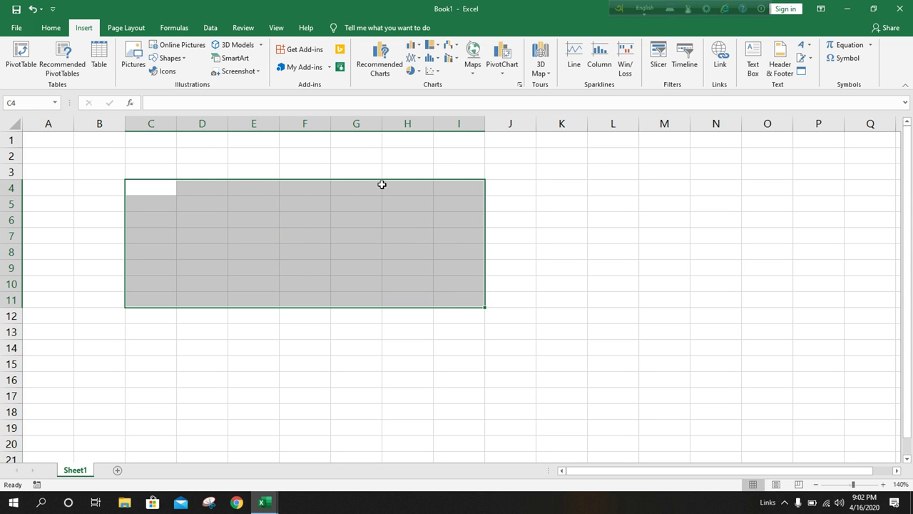
pyautogui.click(98, 65)
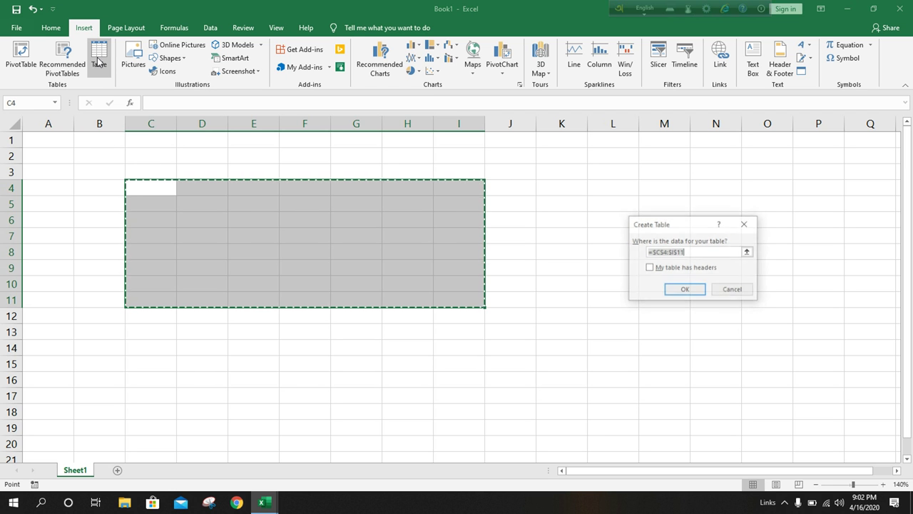
pyautogui.click(678, 291)
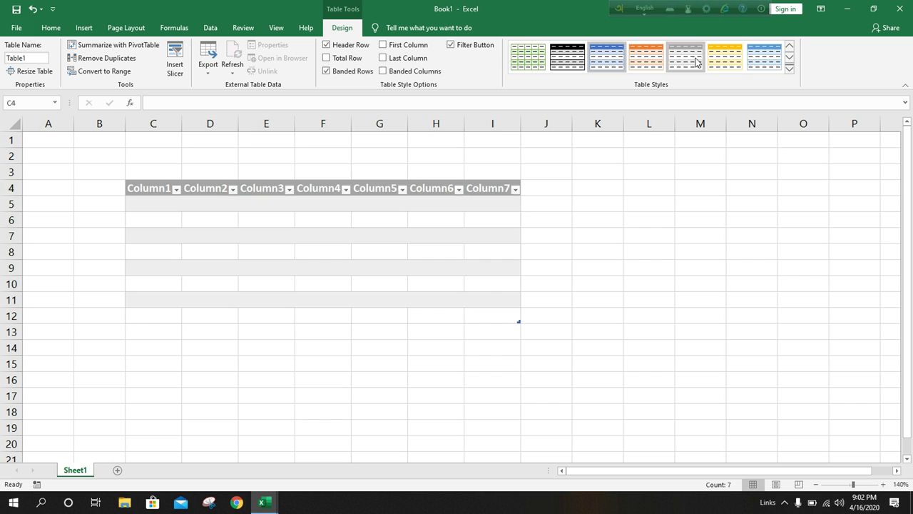
# Apply the orange banded-row style from the Medium group of table styles to the new table
pyautogui.click(789, 69)
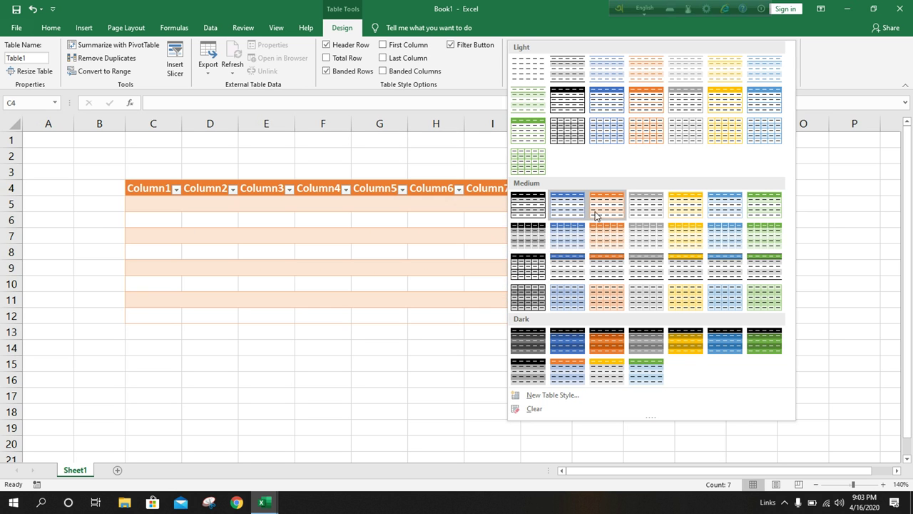
pyautogui.click(594, 208)
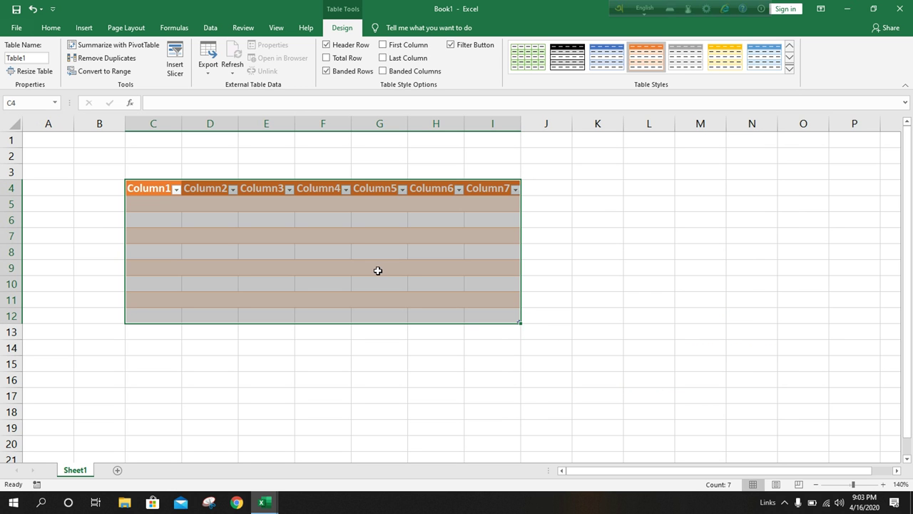
pyautogui.click(331, 262)
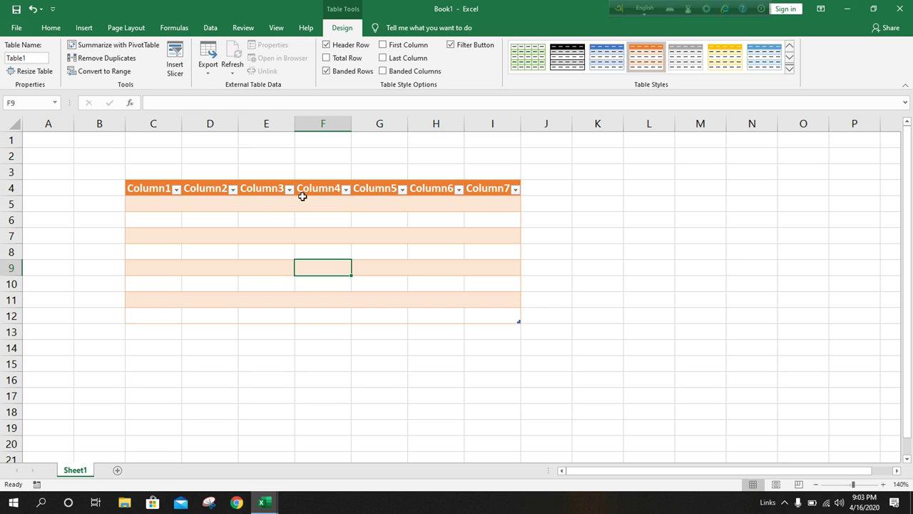
# Switch the table's header row off and back on, and toggle its total row option
pyautogui.click(142, 188)
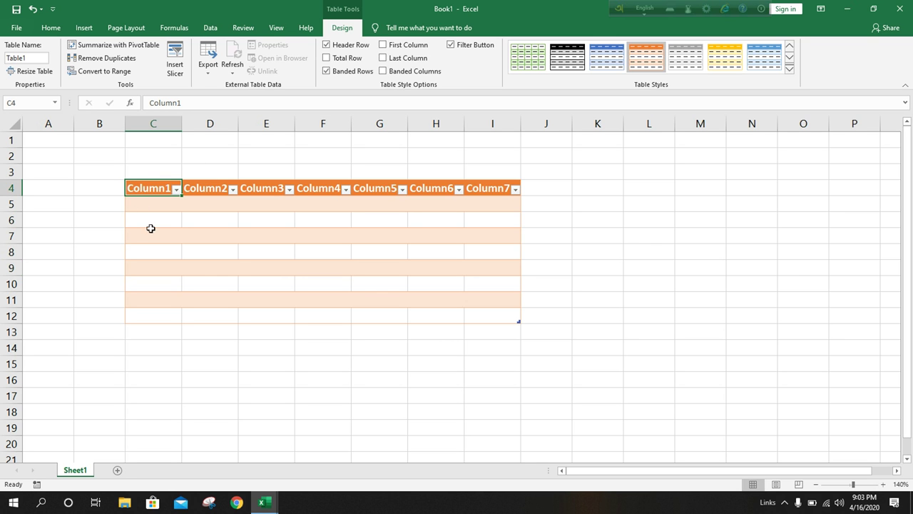
pyautogui.click(326, 46)
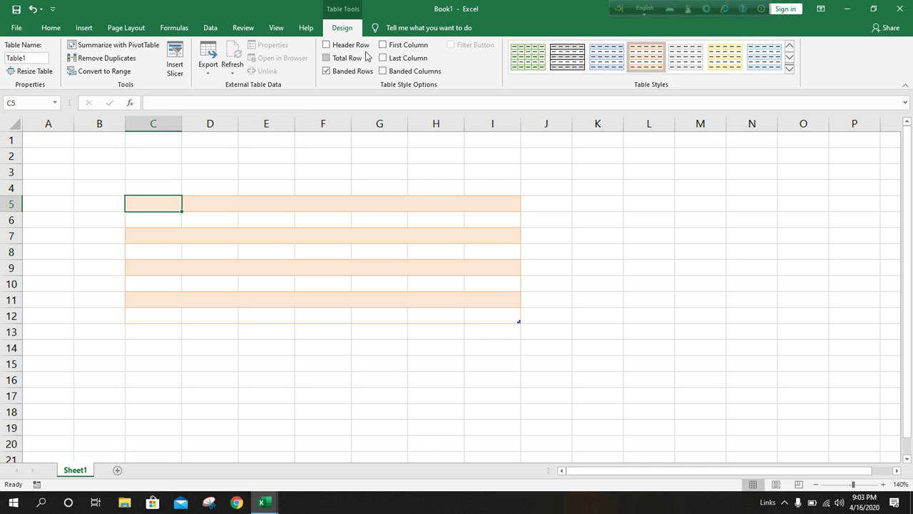
pyautogui.click(326, 45)
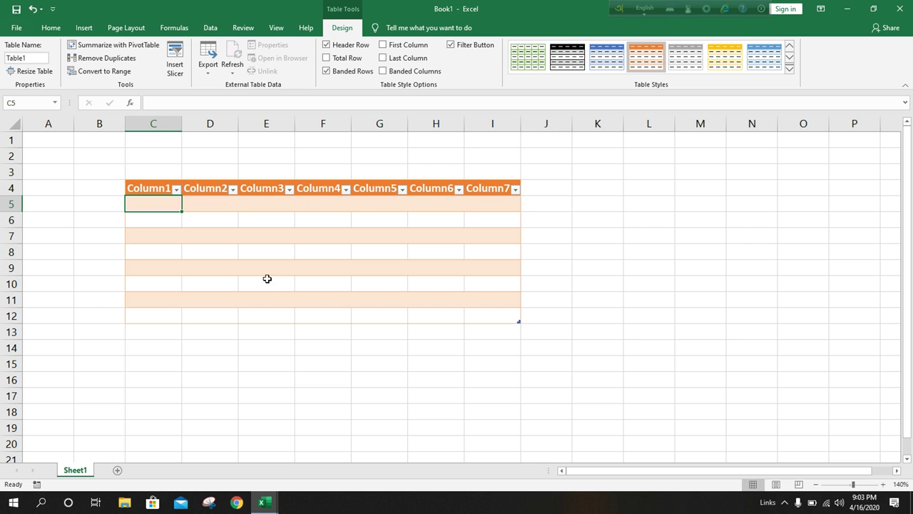
pyautogui.click(327, 59)
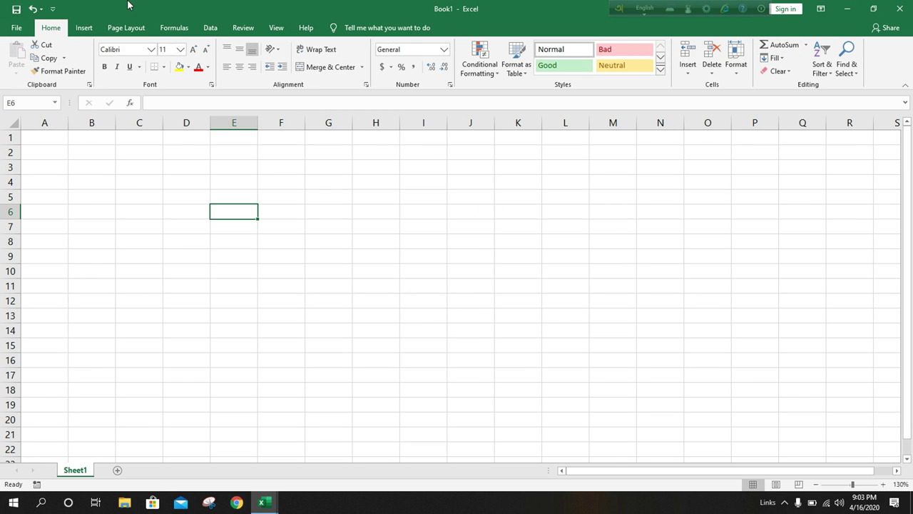
pyautogui.click(86, 28)
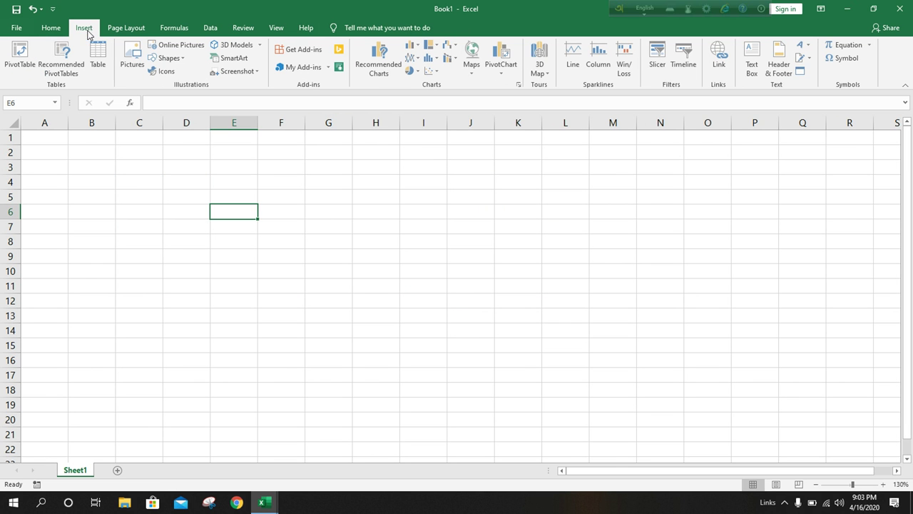
pyautogui.click(136, 64)
pyautogui.click(135, 63)
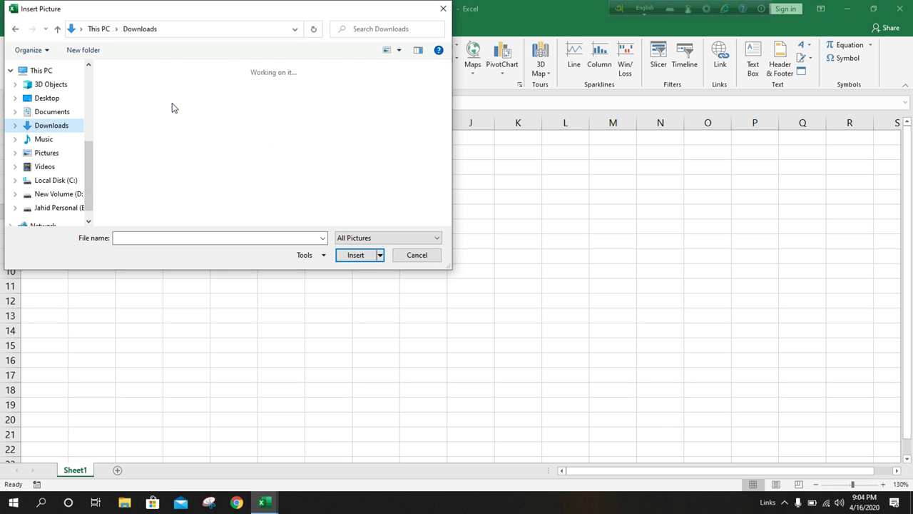
pyautogui.click(277, 123)
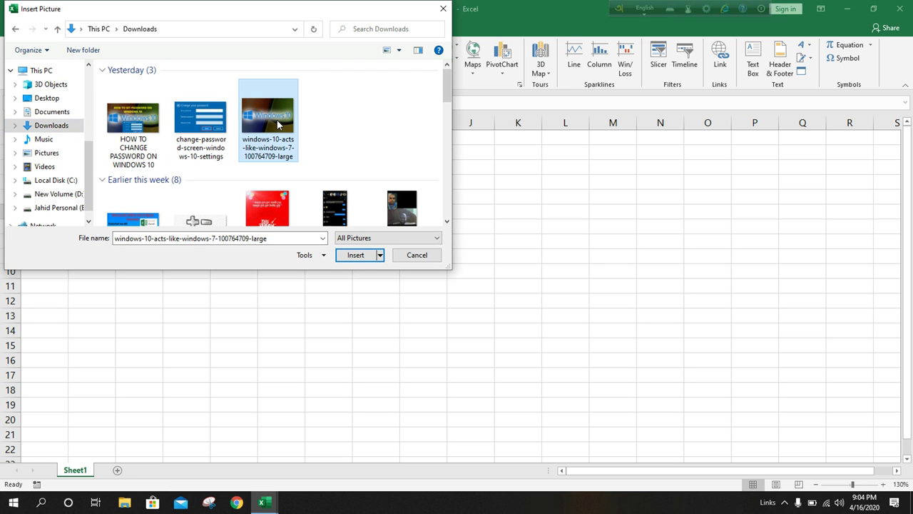
pyautogui.click(359, 258)
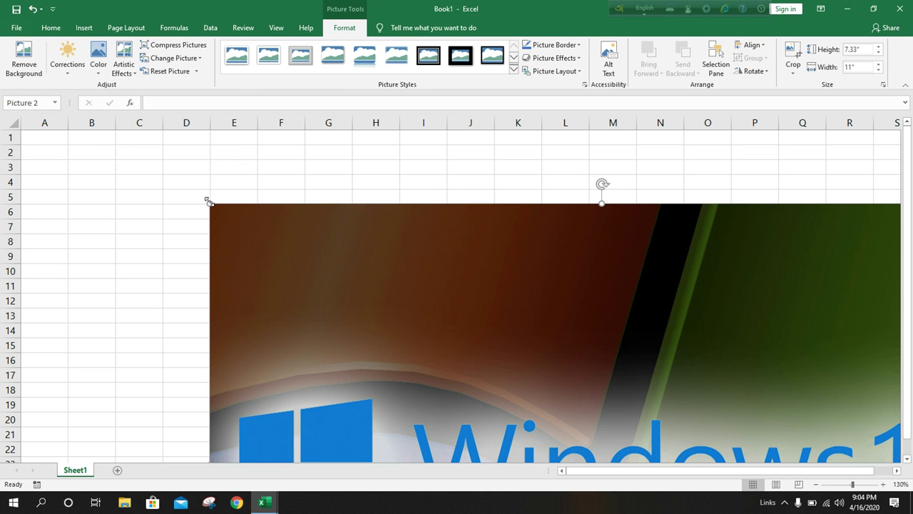
# Shrink the picture to about 3.07" high by 4.61" wide and place it roughly over columns D to K, rows 6 to 20
pyautogui.moveTo(207, 201); pyautogui.dragTo(484, 386)
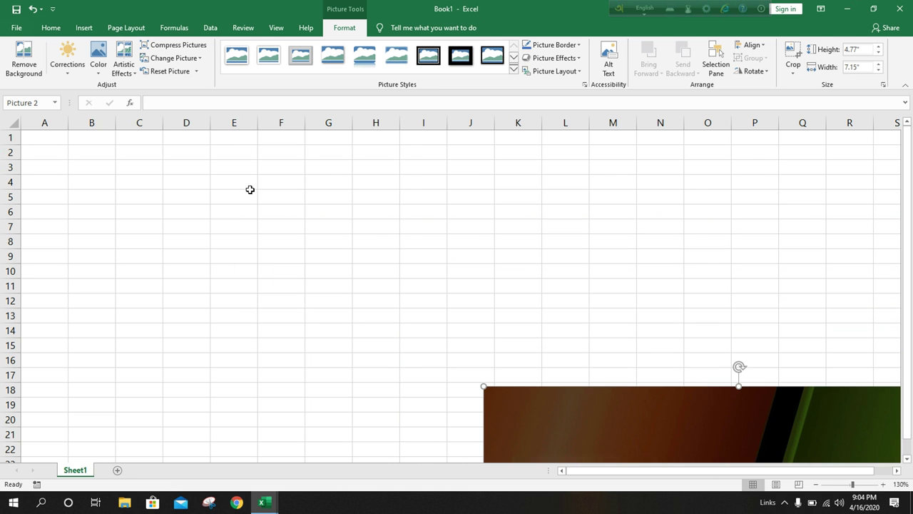
pyautogui.moveTo(552, 412); pyautogui.dragTo(163, 151)
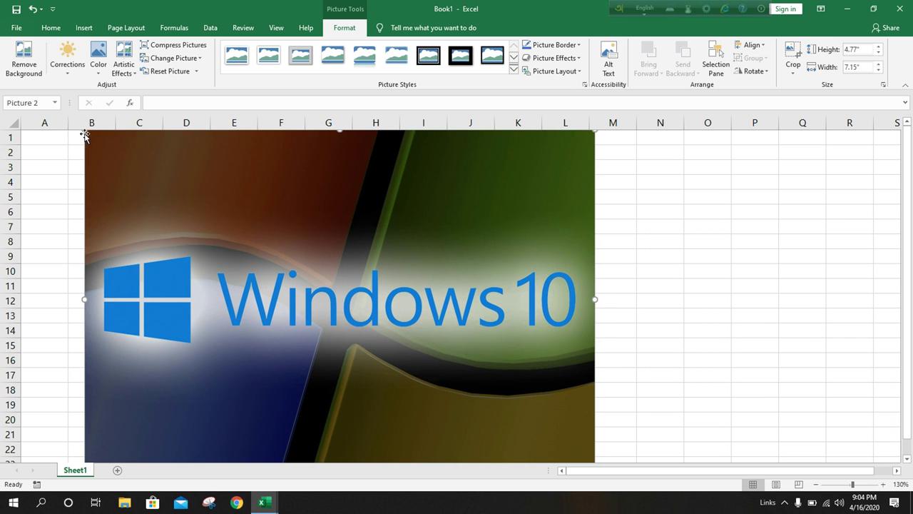
pyautogui.moveTo(137, 249); pyautogui.dragTo(140, 306)
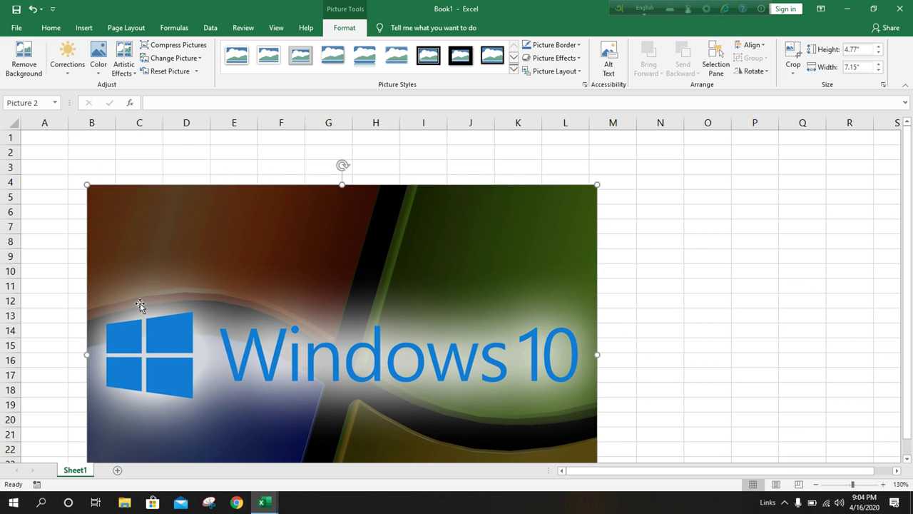
pyautogui.moveTo(81, 183); pyautogui.dragTo(267, 306)
pyautogui.moveTo(410, 400); pyautogui.dragTo(316, 297)
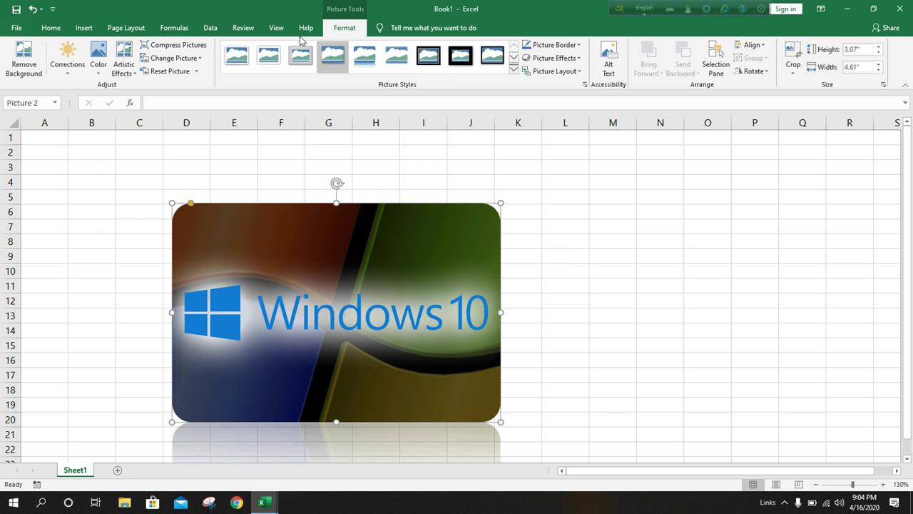
# Apply the oval picture style with a black border and a shadow beneath to the Windows 10 picture
pyautogui.click(514, 73)
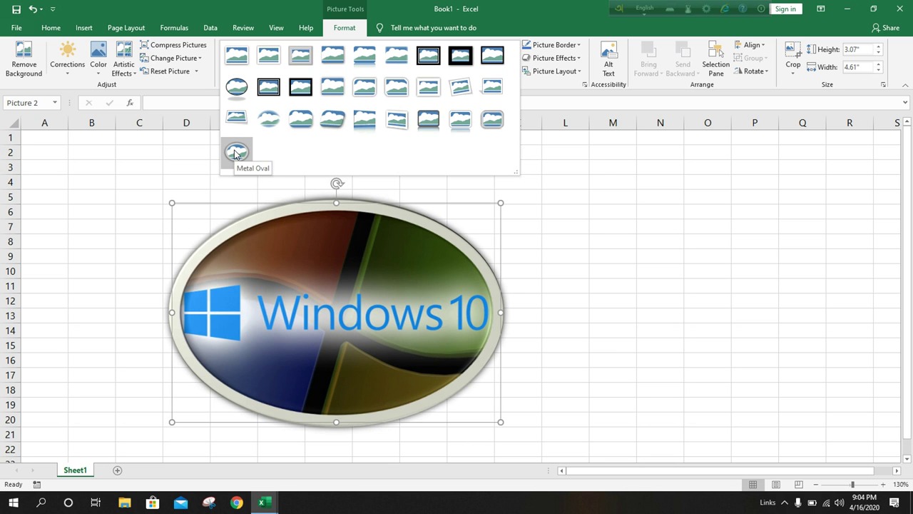
pyautogui.click(235, 87)
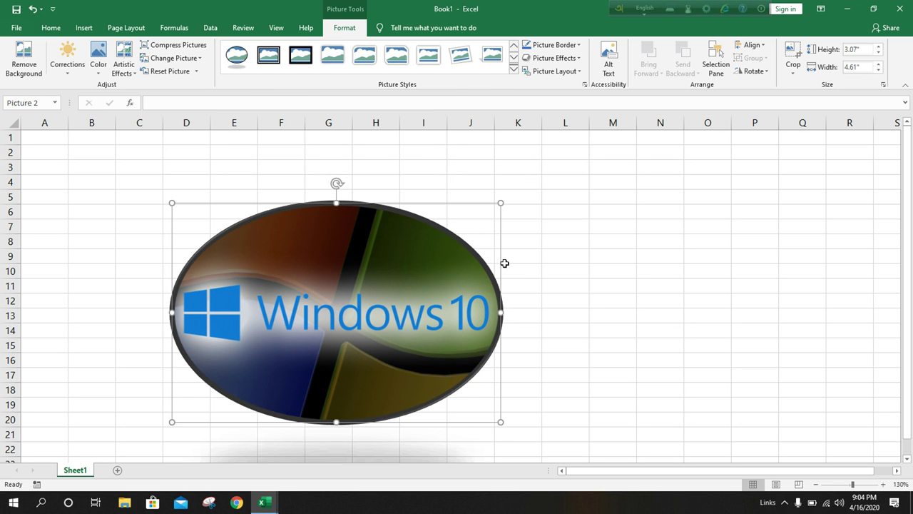
# Examine the picture's correction, colour, border, shadow and glow options without applying any, and deselect the picture
pyautogui.click(69, 75)
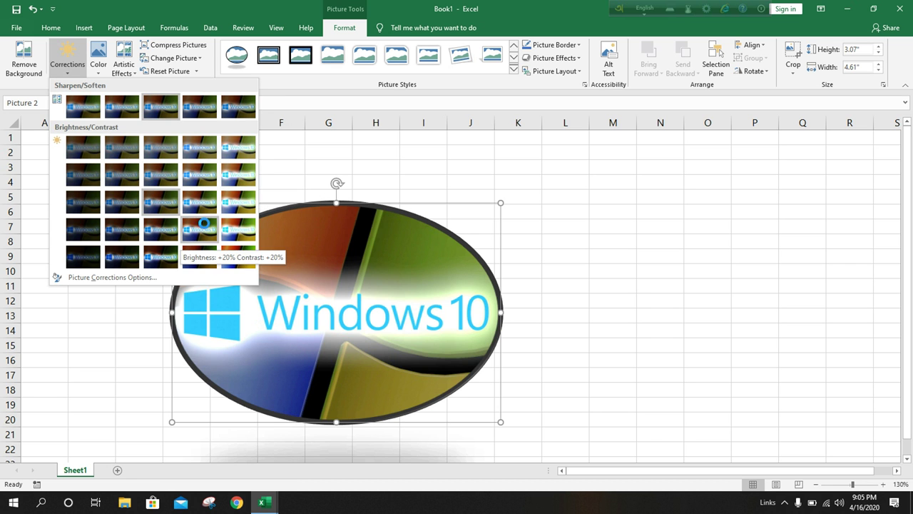
pyautogui.click(100, 74)
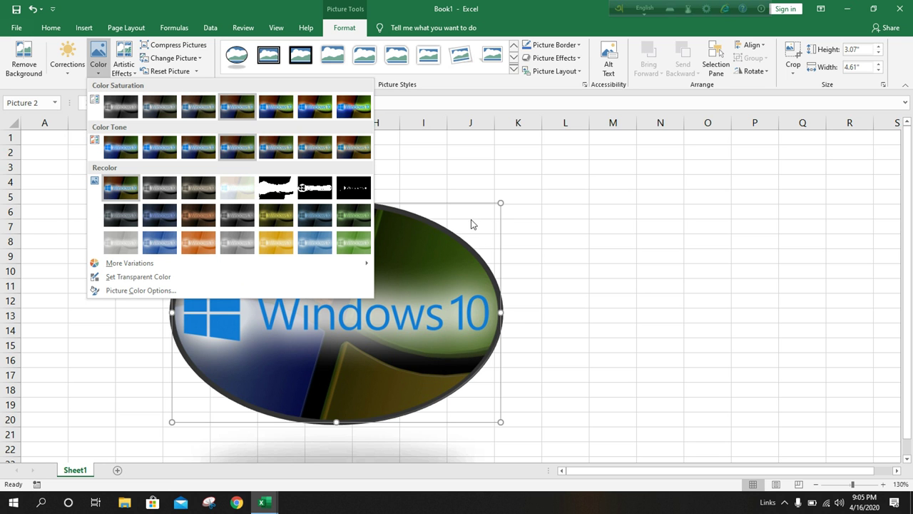
pyautogui.press('Escape')
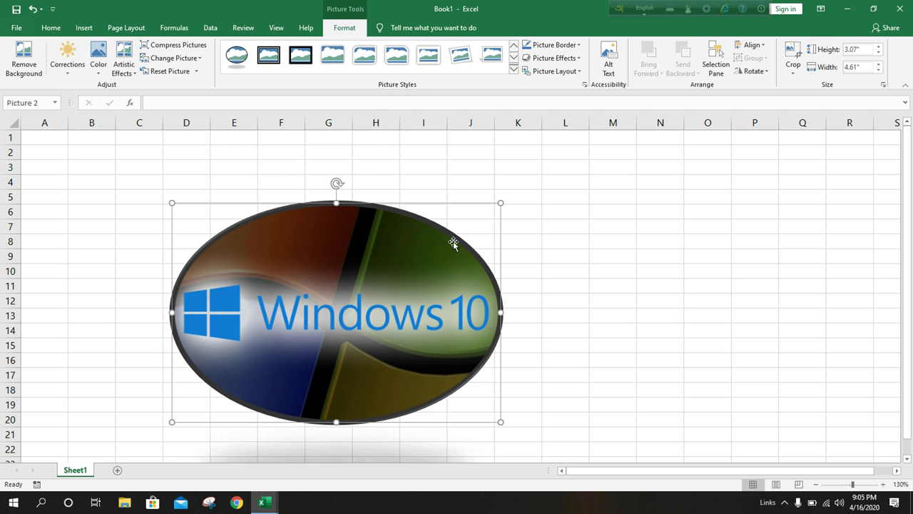
pyautogui.click(547, 45)
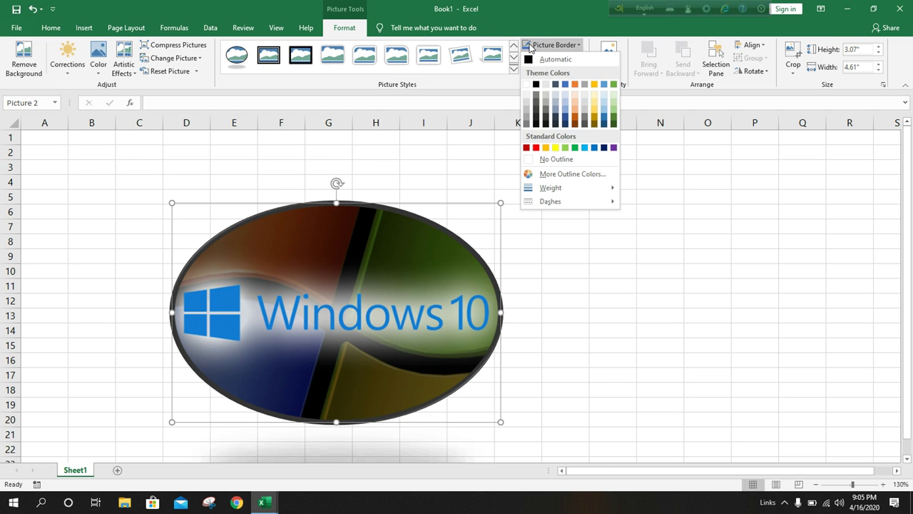
pyautogui.click(457, 261)
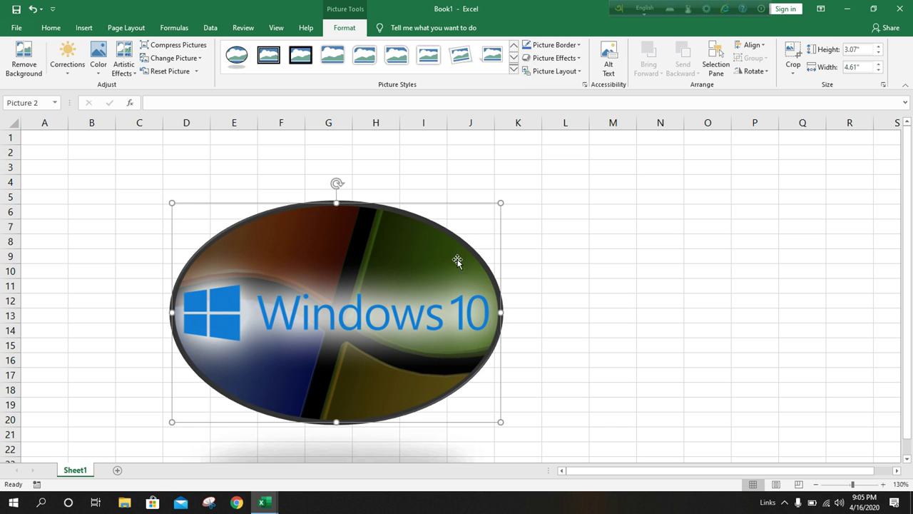
pyautogui.click(578, 59)
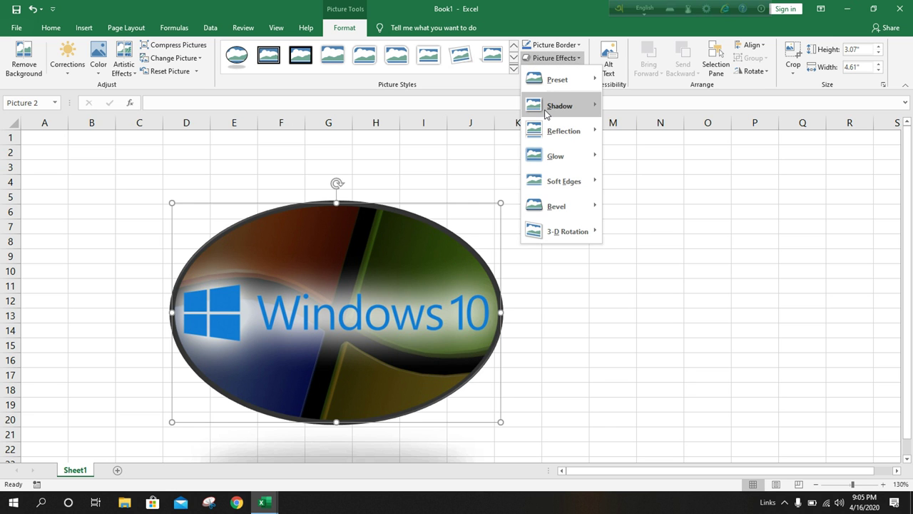
pyautogui.moveTo(559, 106)
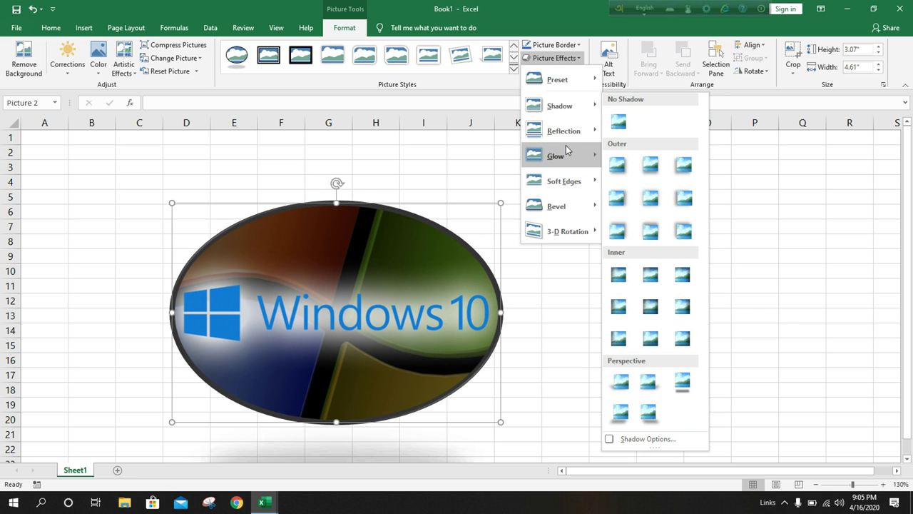
pyautogui.moveTo(566, 144)
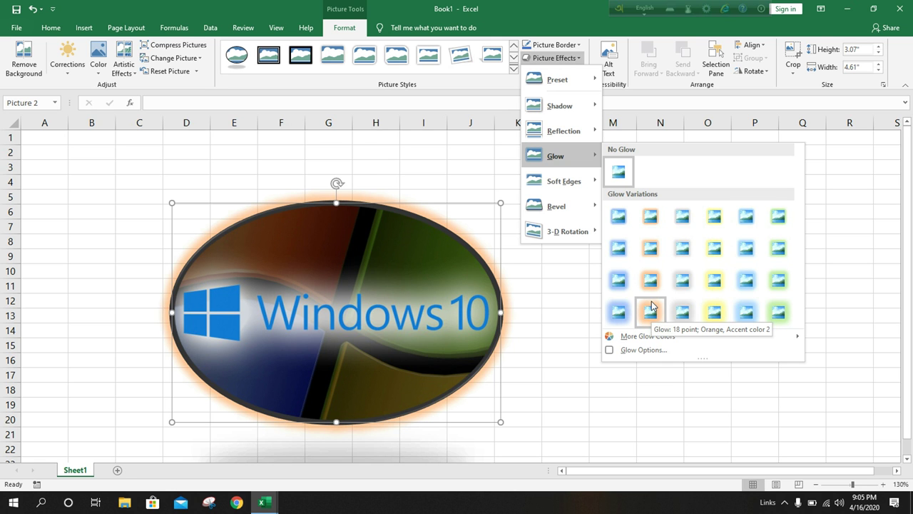
pyautogui.click(450, 160)
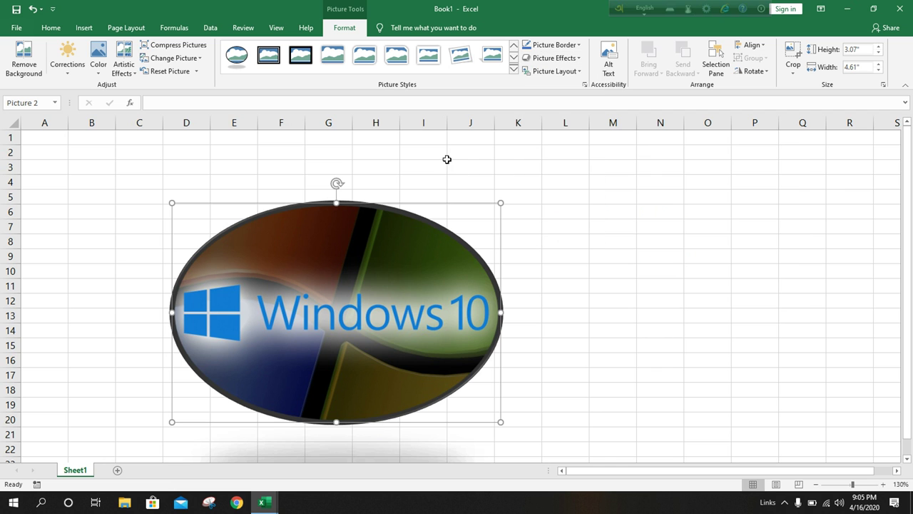
pyautogui.click(466, 223)
pyautogui.doubleClick(467, 224)
pyautogui.click(568, 180)
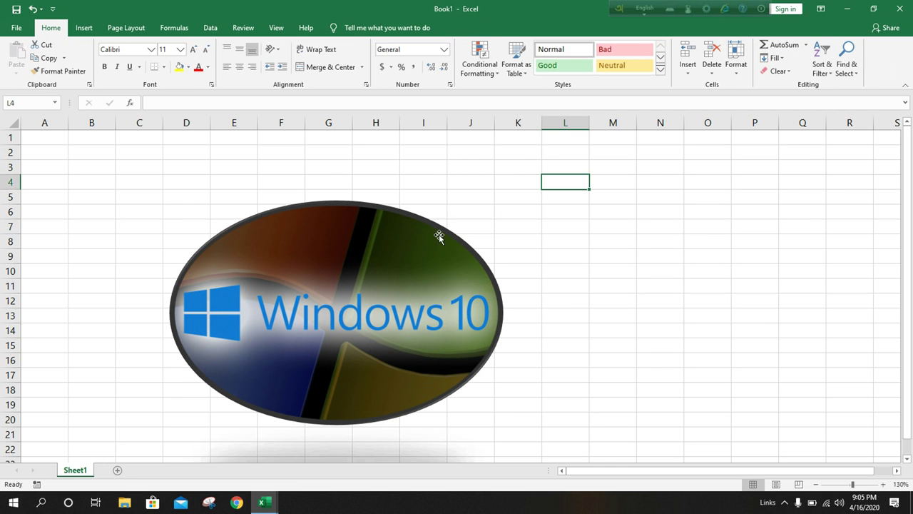
# Delete the oval Windows 10 picture from the sheet
pyautogui.click(428, 240)
pyautogui.press('Delete')
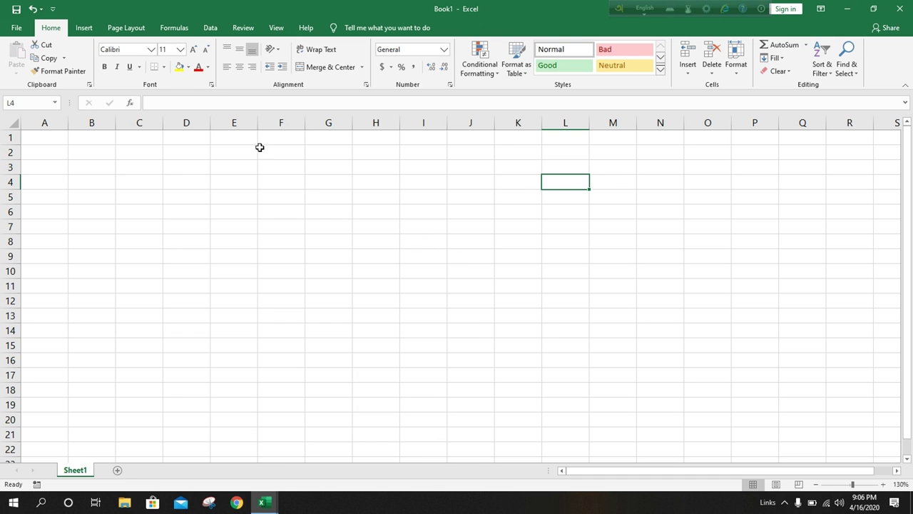
# Draw a right block arrow about 1.16" high and 3.72" wide over columns C to H, rows 4 to 9
pyautogui.click(86, 30)
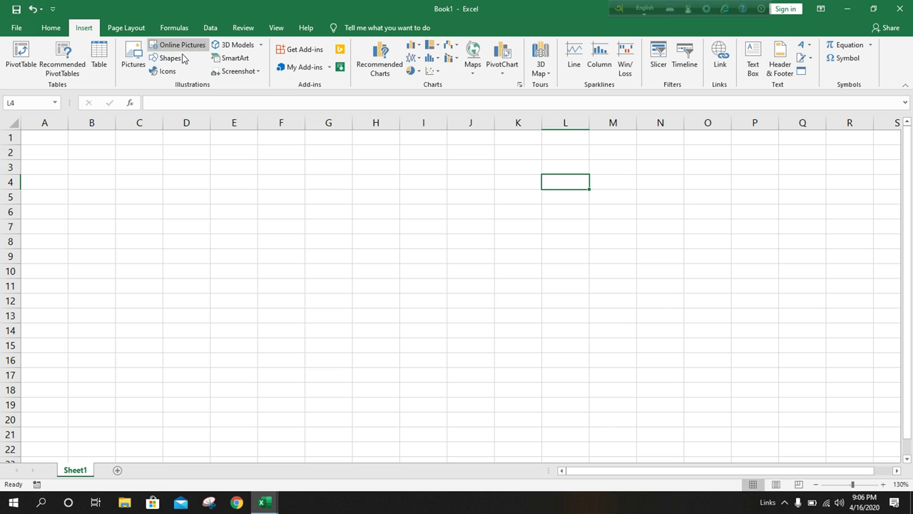
pyautogui.click(169, 58)
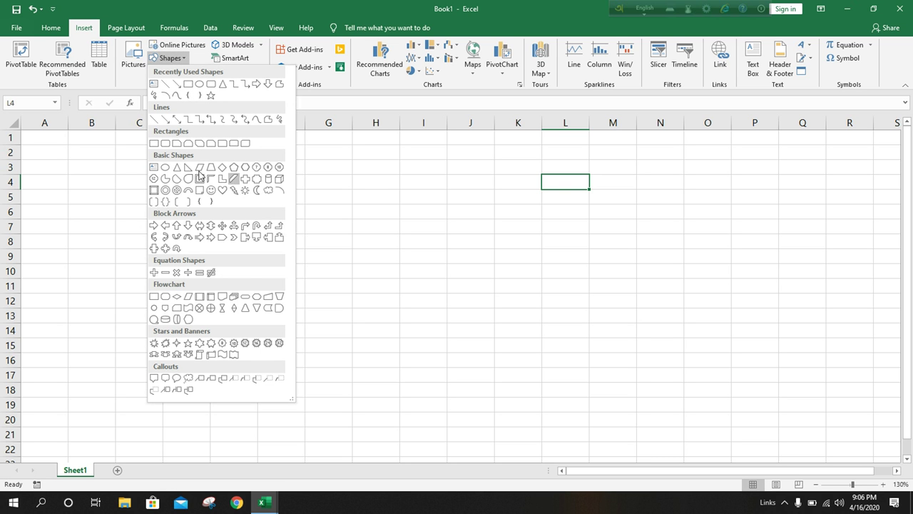
pyautogui.click(154, 226)
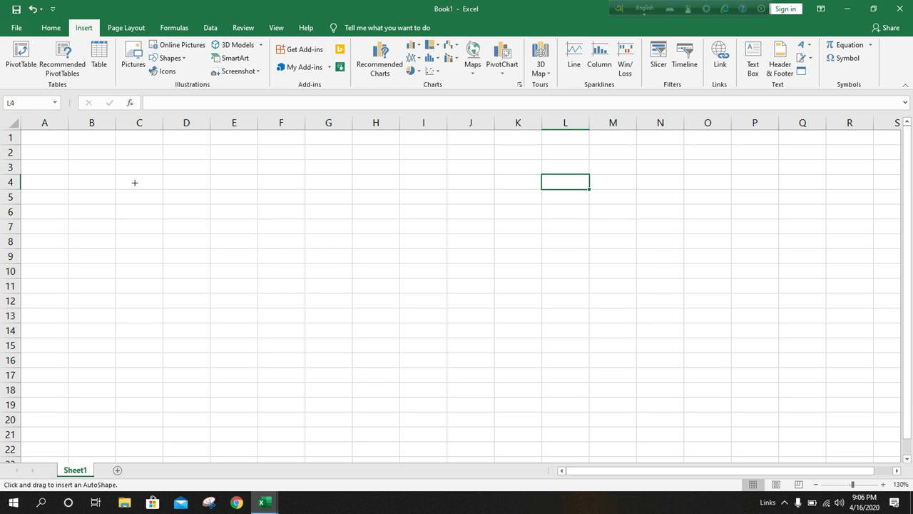
pyautogui.moveTo(134, 182); pyautogui.dragTo(400, 265)
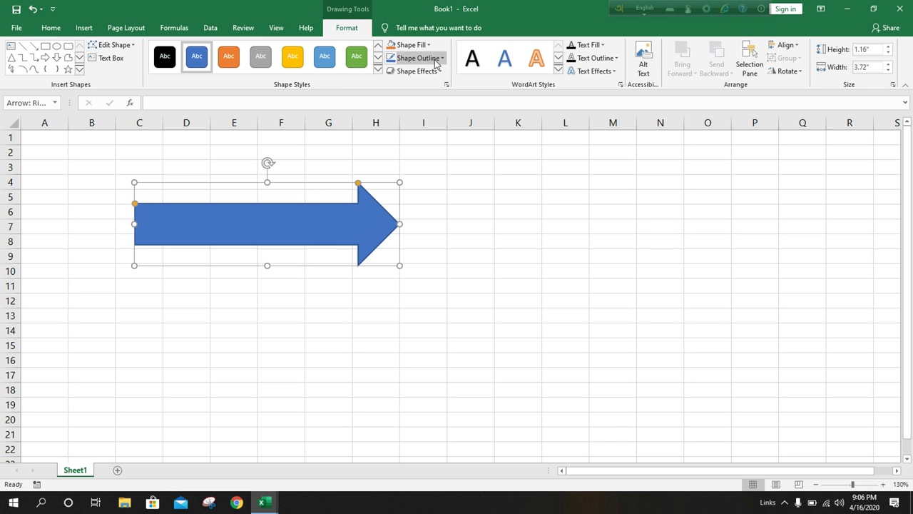
# Examine the arrow's outline colour and weight options without applying any, and delete the arrow
pyautogui.click(440, 59)
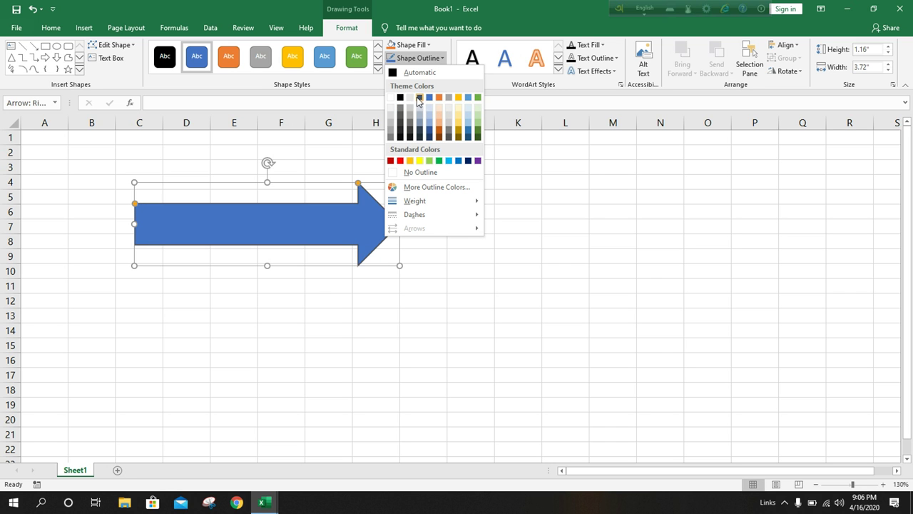
pyautogui.moveTo(415, 207)
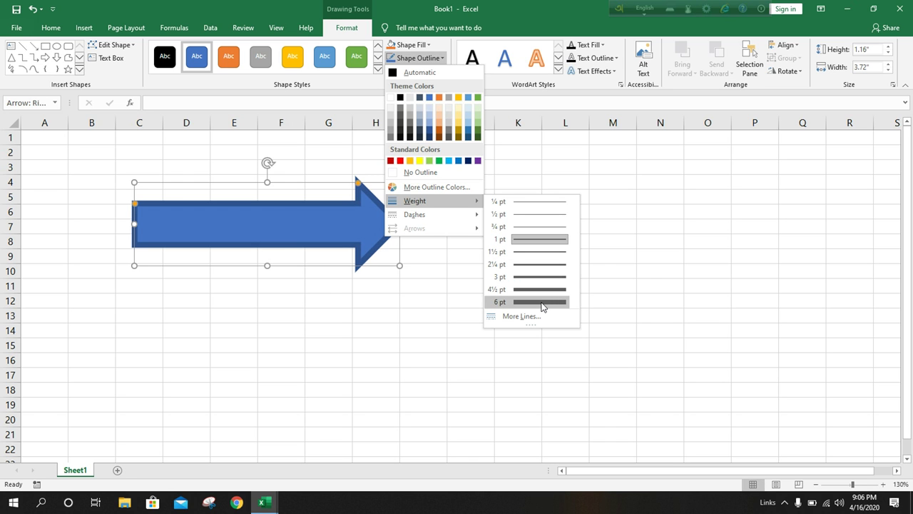
pyautogui.click(615, 263)
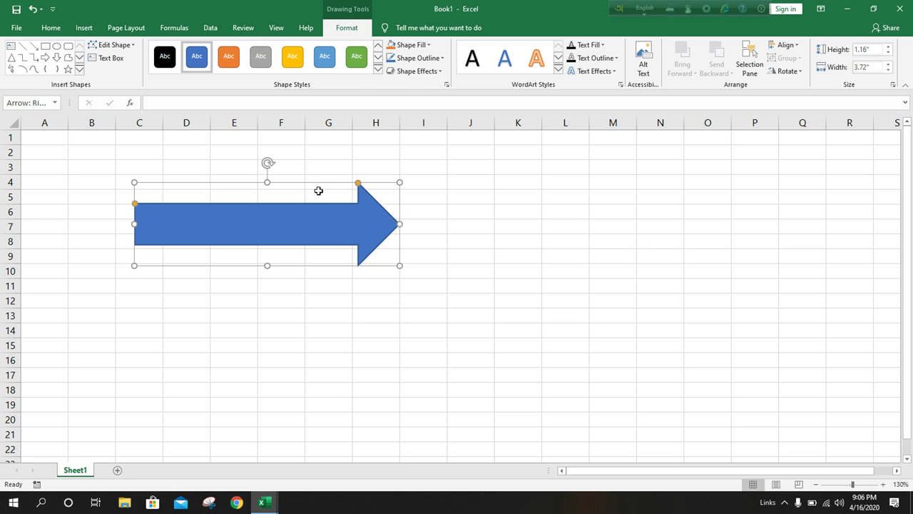
pyautogui.press('Delete')
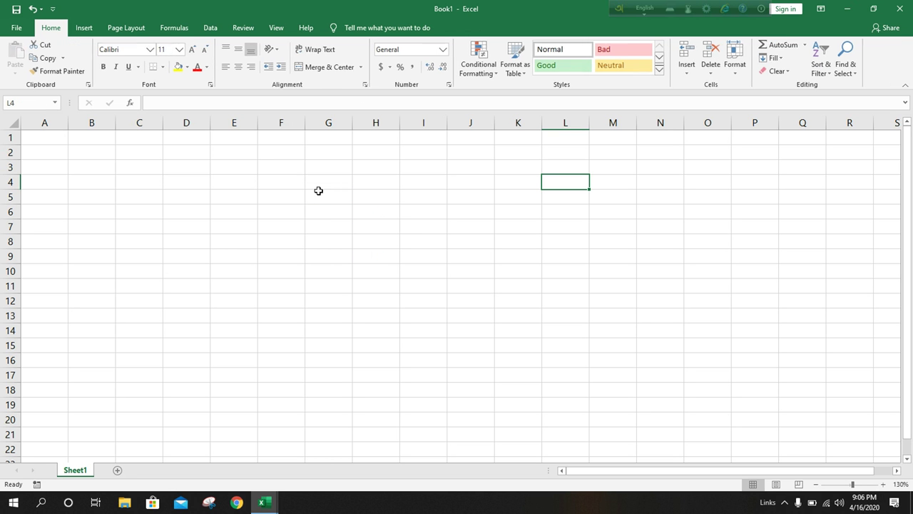
# Browse the List and Cycle SmartArt layouts and insert a Continuous Cycle graphic into the sheet
pyautogui.click(80, 28)
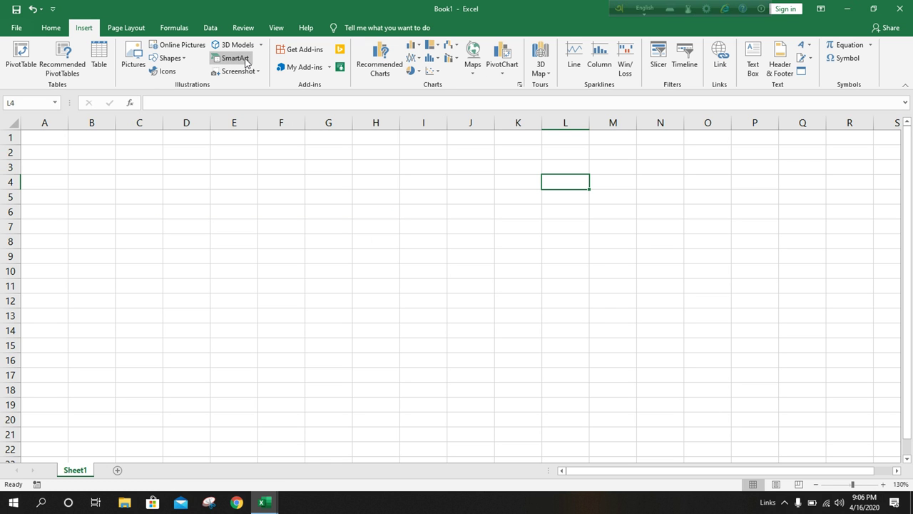
pyautogui.click(246, 62)
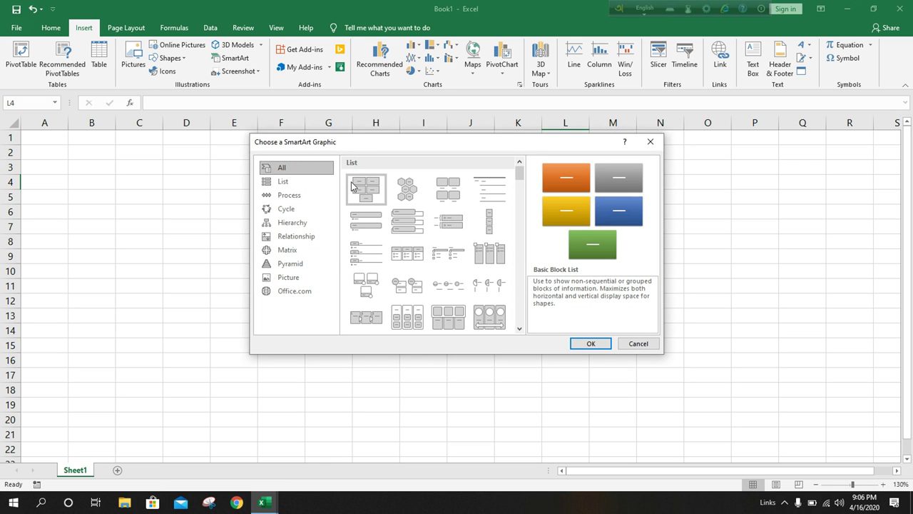
pyautogui.click(284, 182)
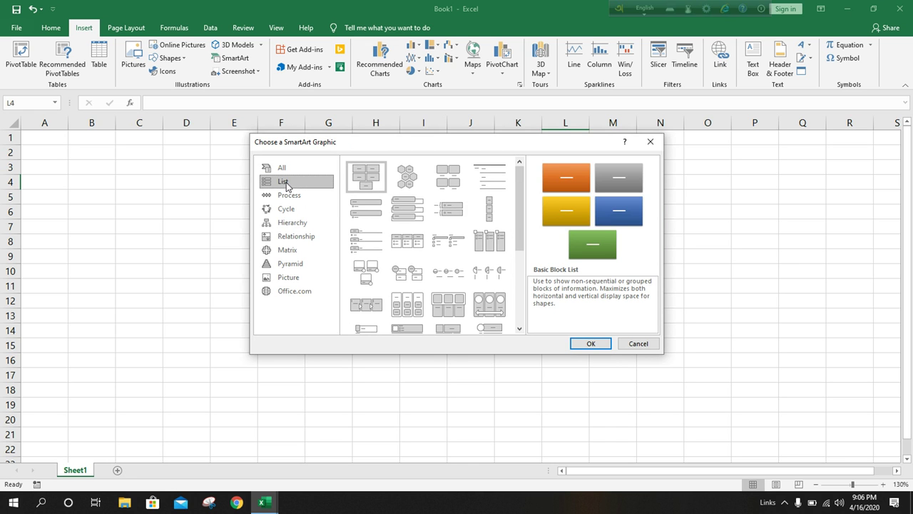
pyautogui.click(413, 183)
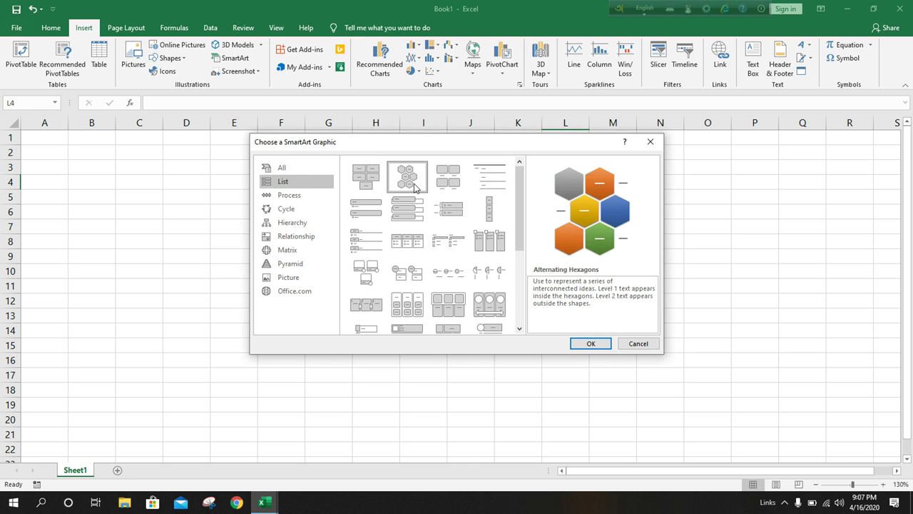
pyautogui.click(305, 208)
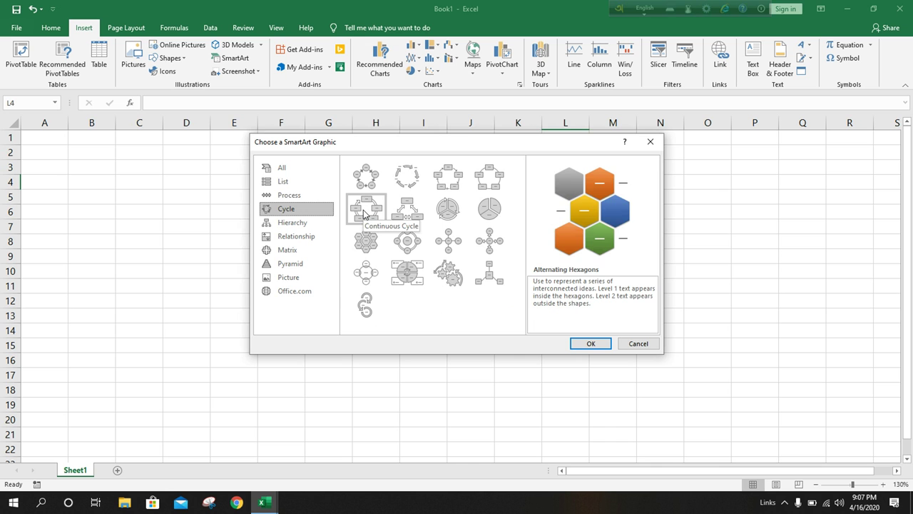
pyautogui.click(364, 213)
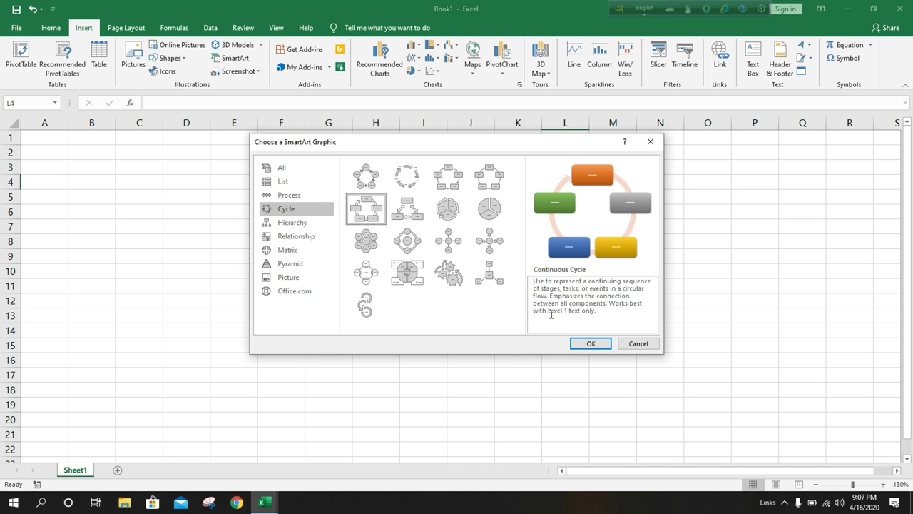
pyautogui.click(601, 345)
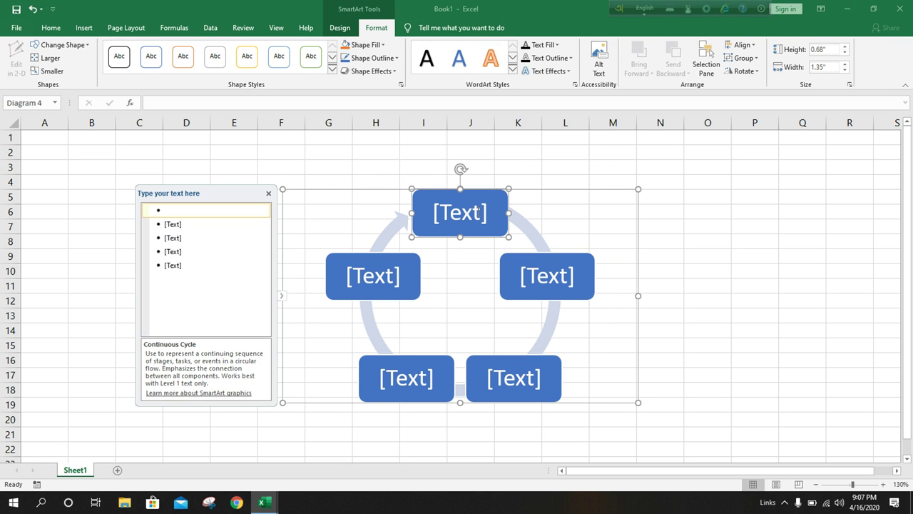
# Label the first three boxes of the cycle clockwise from the top as abc, def and ghj
pyautogui.click(470, 214)
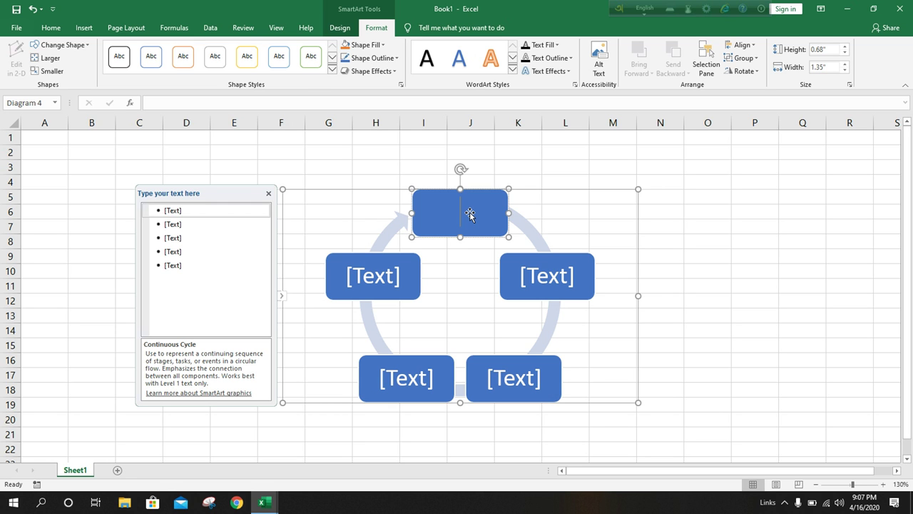
pyautogui.write('abc')
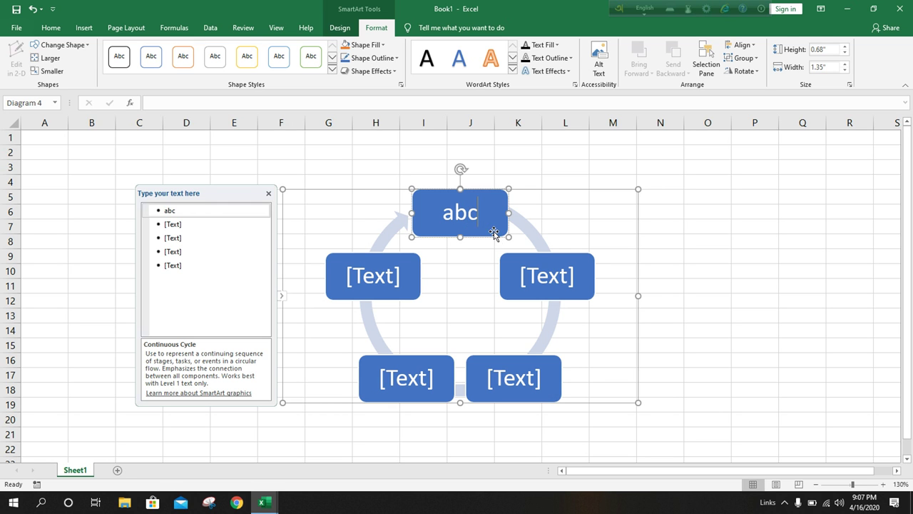
pyautogui.click(537, 264)
pyautogui.write('def')
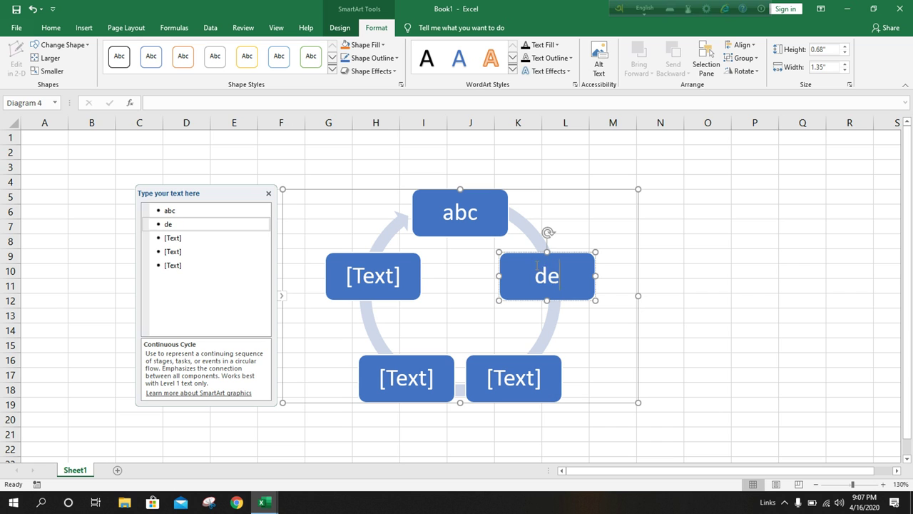
pyautogui.click(511, 377)
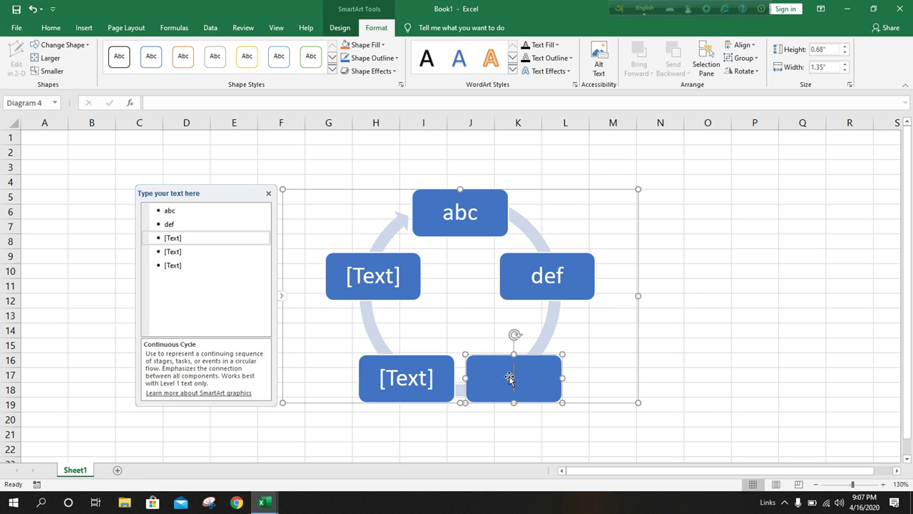
pyautogui.write('ghj')
pyautogui.click(465, 313)
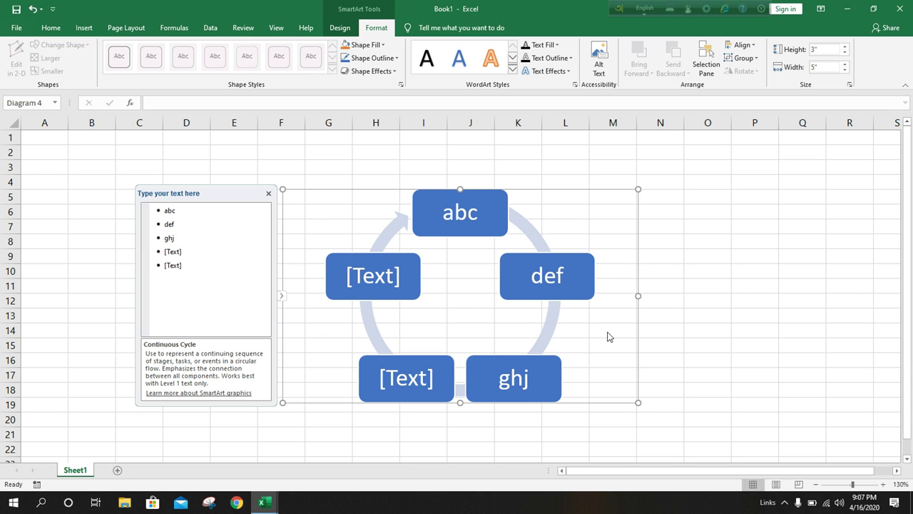
# Apply white-filled shape styles with a black outline to abc, an orange outline to def and a gold outline to ghj
pyautogui.click(481, 218)
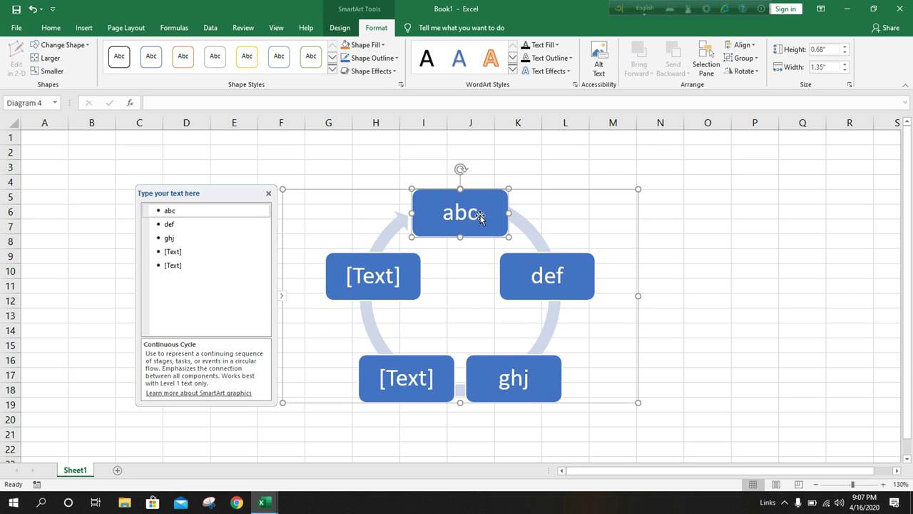
pyautogui.click(179, 60)
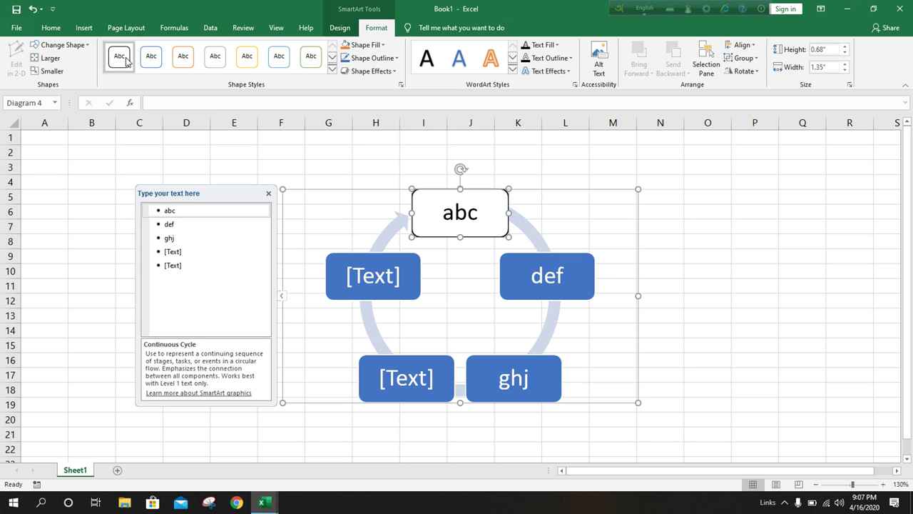
pyautogui.click(126, 62)
pyautogui.click(544, 284)
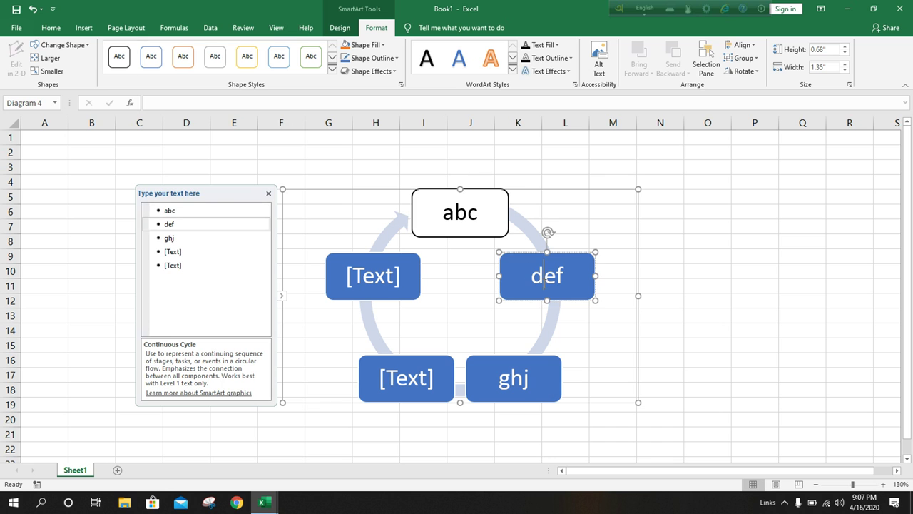
pyautogui.click(184, 56)
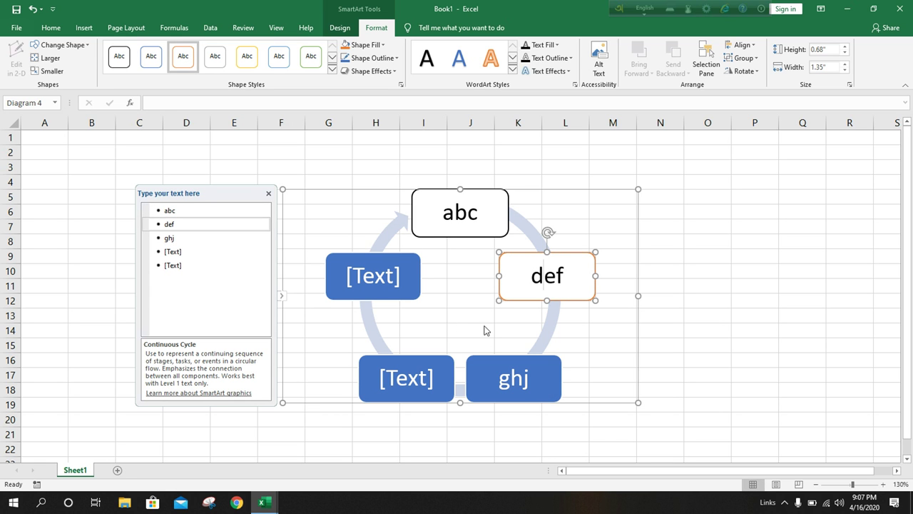
pyautogui.click(513, 375)
pyautogui.click(247, 56)
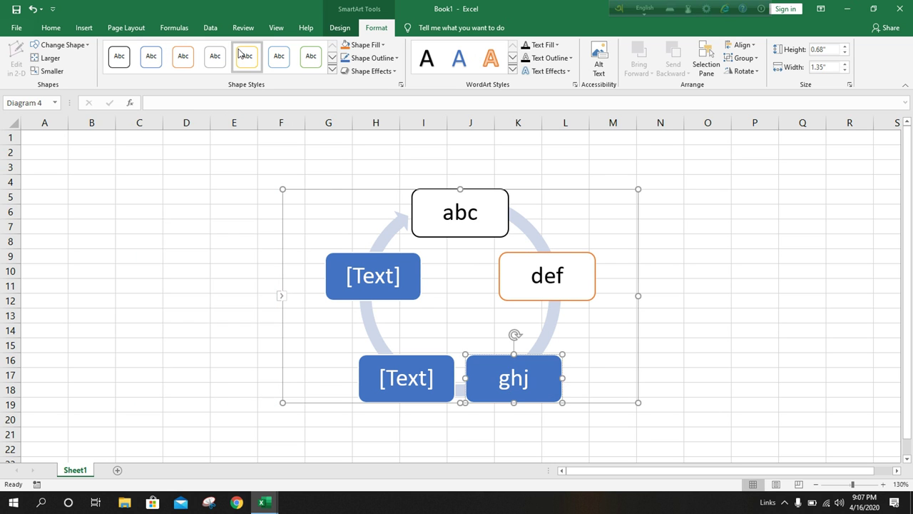
# Fill the abc box with a light orange theme colour and the def box with a light blue theme colour
pyautogui.click(485, 221)
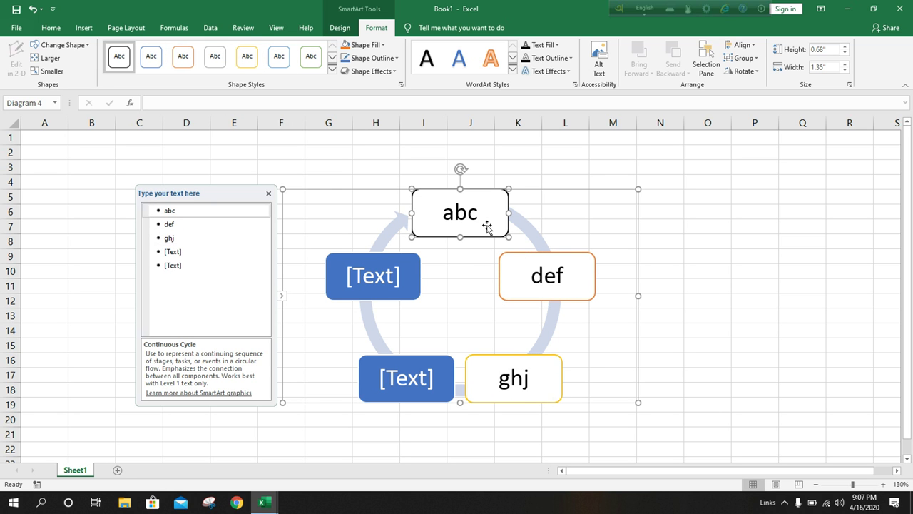
pyautogui.click(383, 45)
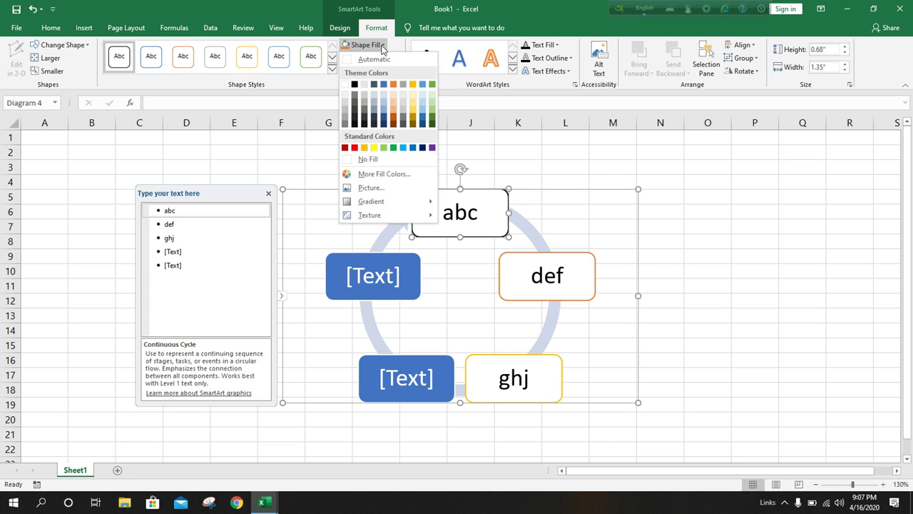
pyautogui.click(394, 98)
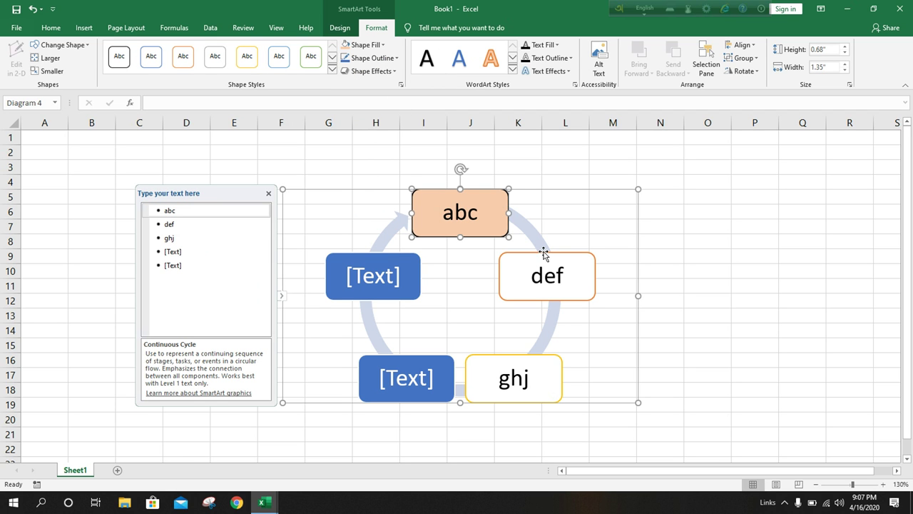
pyautogui.click(547, 279)
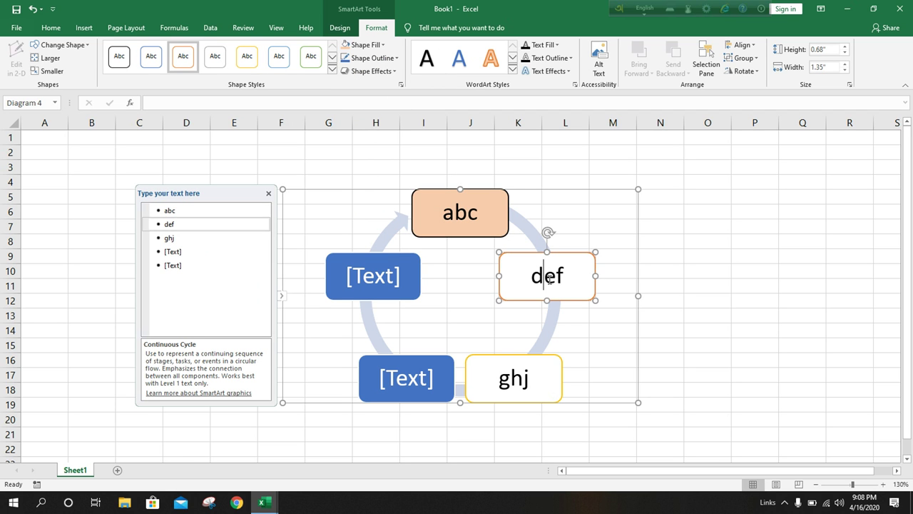
pyautogui.click(366, 45)
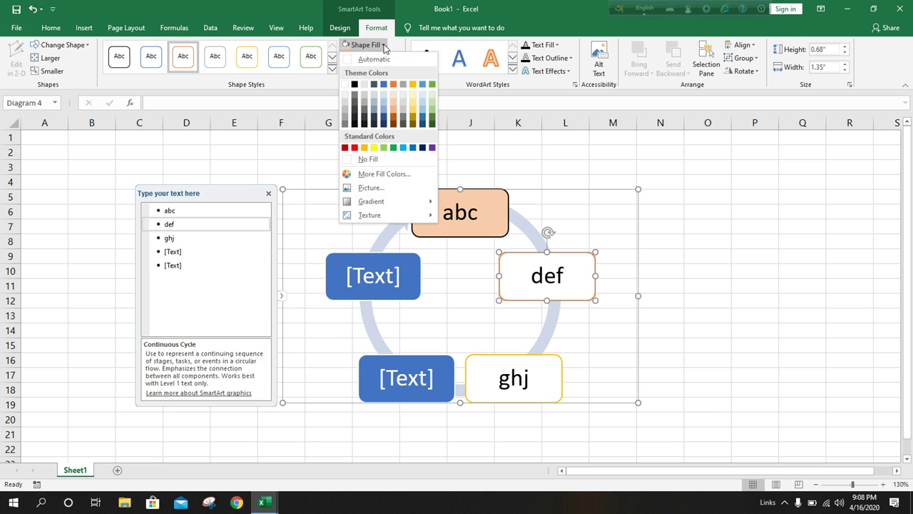
pyautogui.click(385, 100)
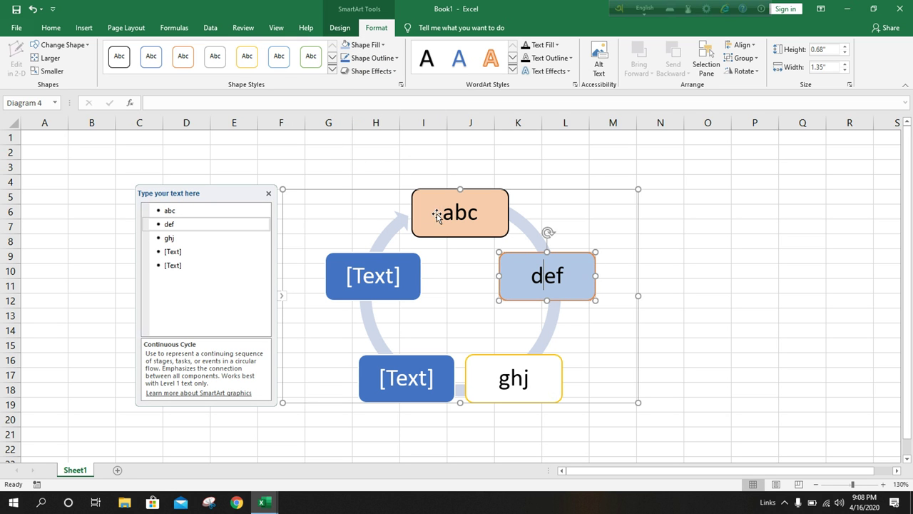
# Fill the ghj box with the standard light blue colour and delete the whole SmartArt cycle graphic from the sheet
pyautogui.click(497, 378)
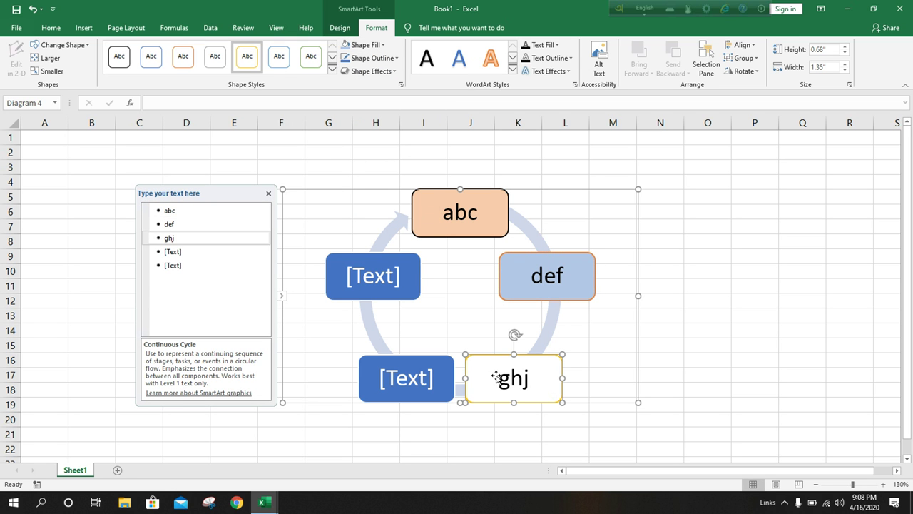
pyautogui.click(366, 45)
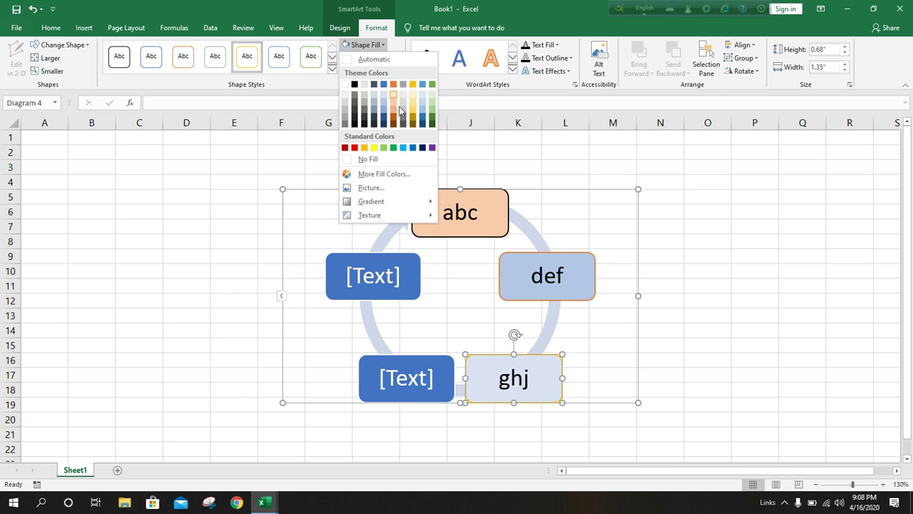
pyautogui.click(403, 147)
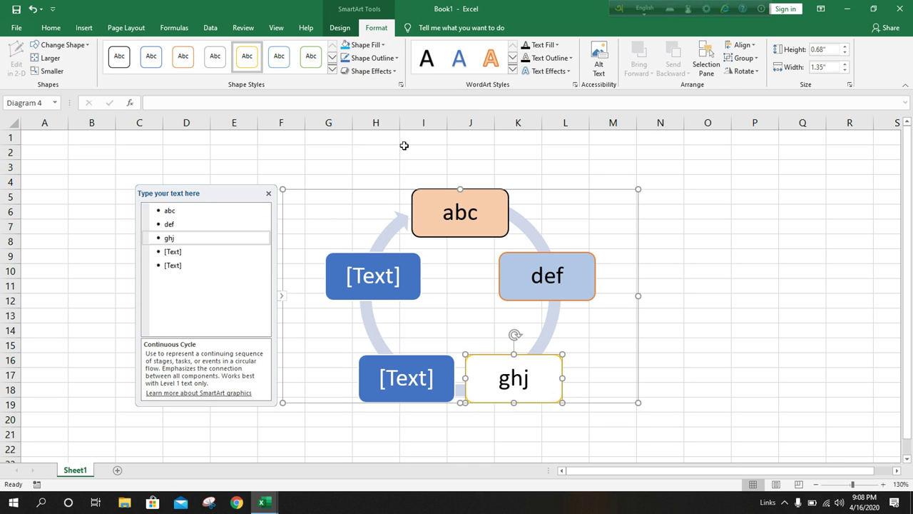
pyautogui.click(607, 214)
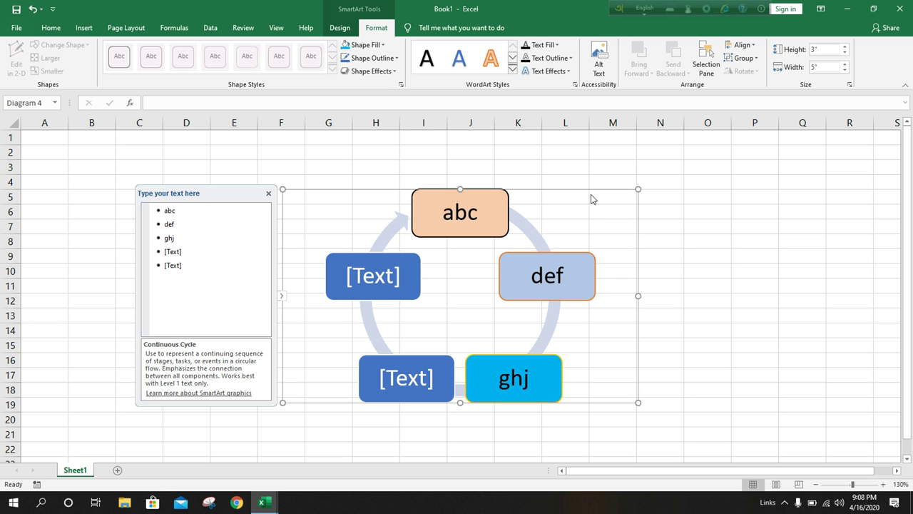
pyautogui.press('Delete')
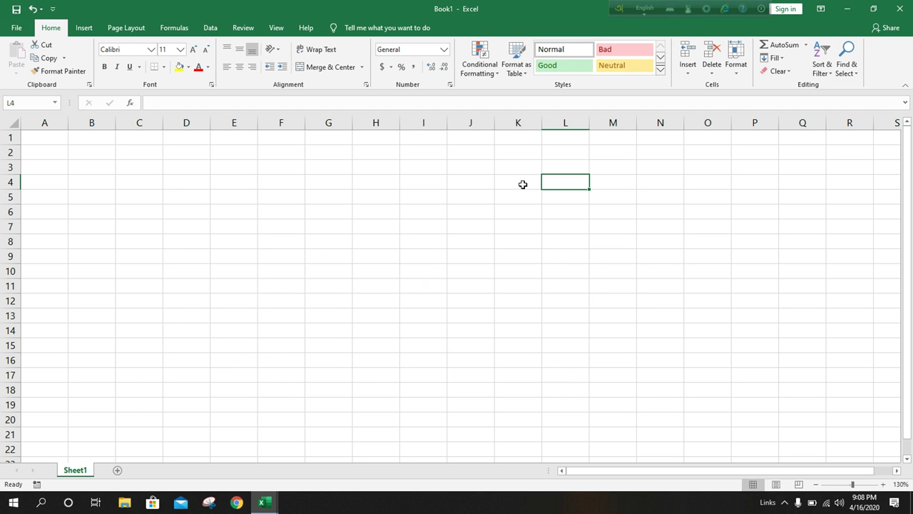
# Insert an empty basic 2-D pie chart and move it so it covers about columns I to P, rows 2 to 16
pyautogui.click(87, 29)
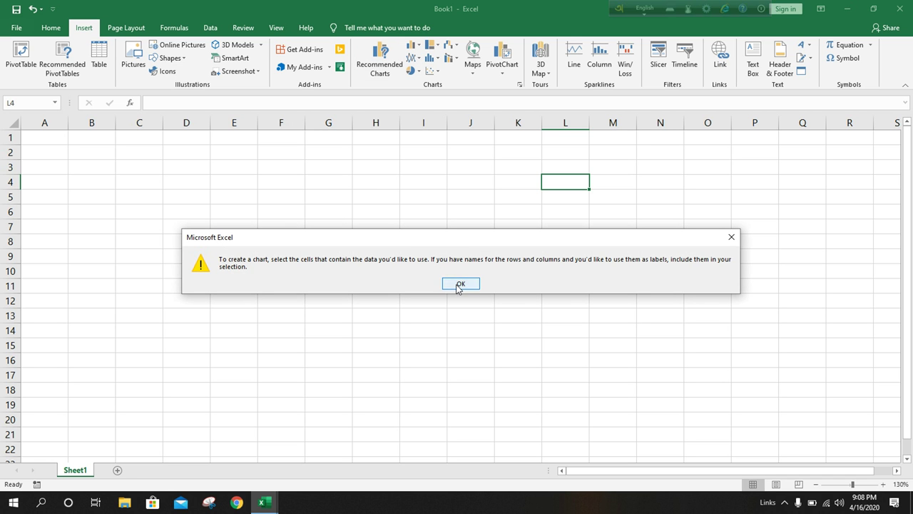
pyautogui.click(459, 284)
pyautogui.click(417, 47)
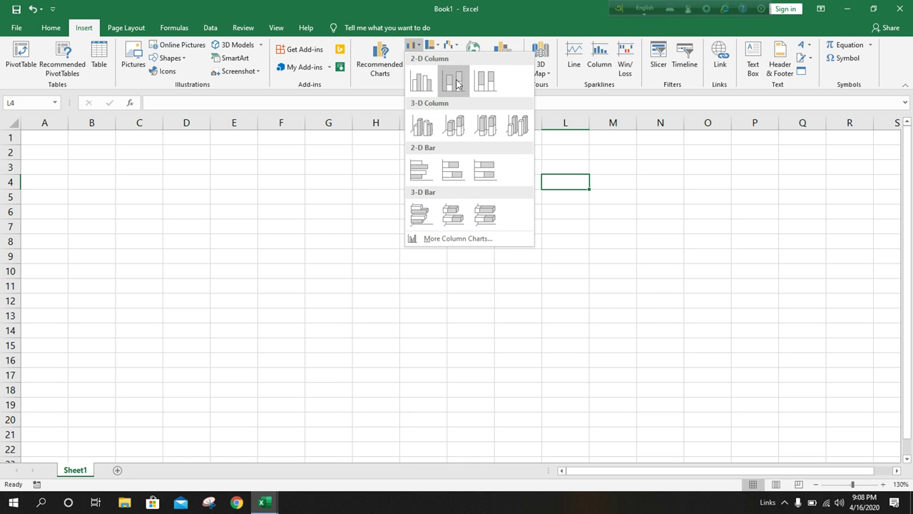
pyautogui.click(432, 46)
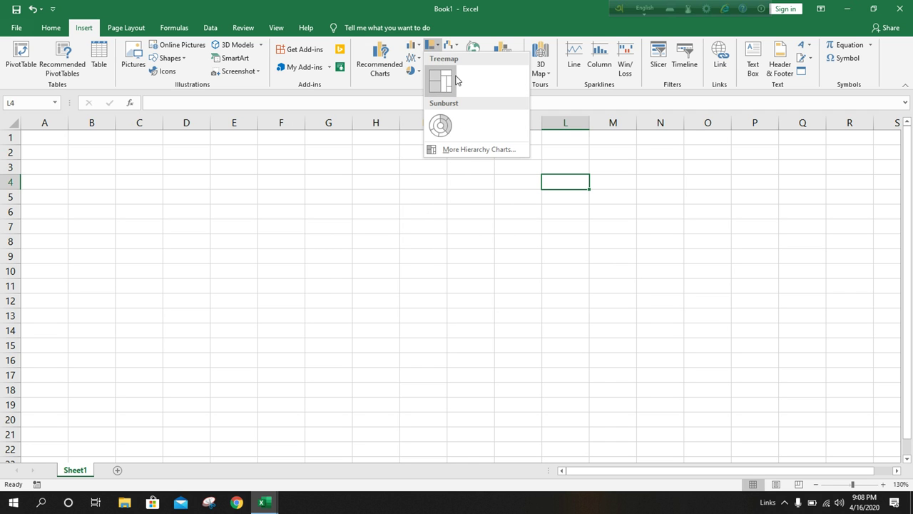
pyautogui.click(411, 71)
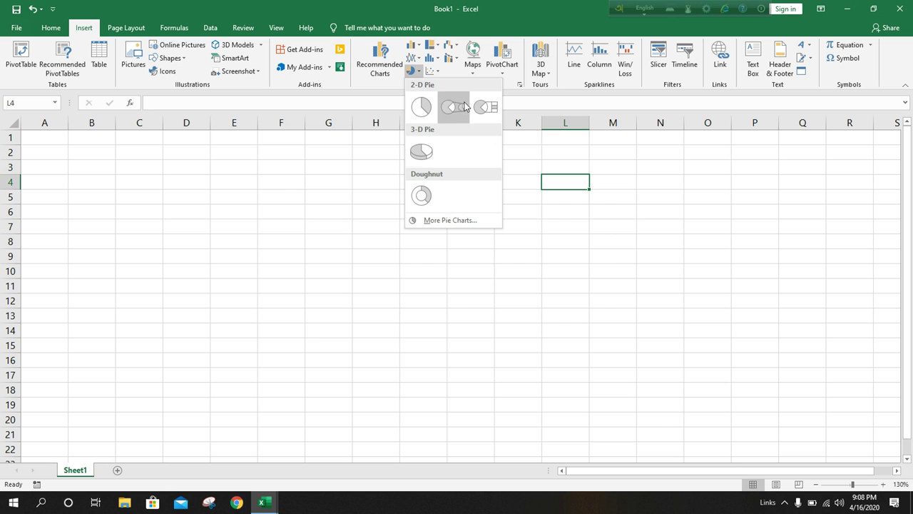
pyautogui.click(423, 108)
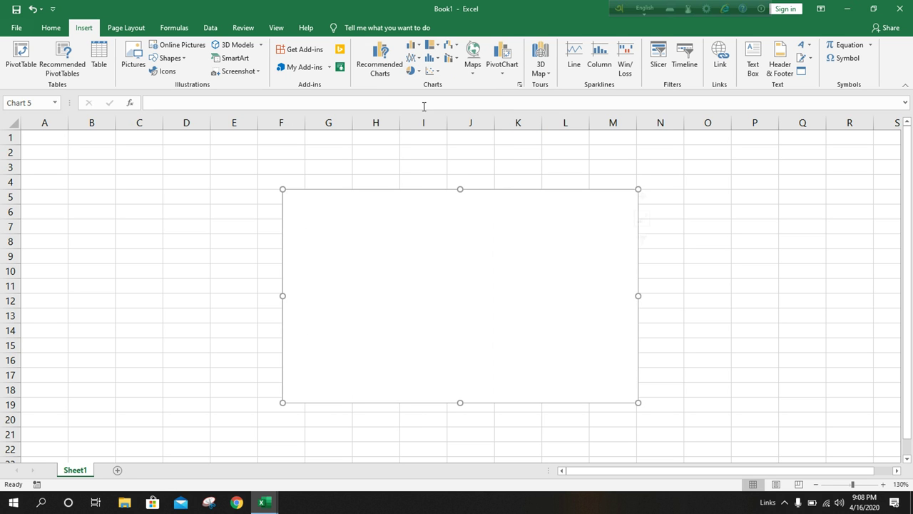
pyautogui.moveTo(401, 257); pyautogui.dragTo(524, 252)
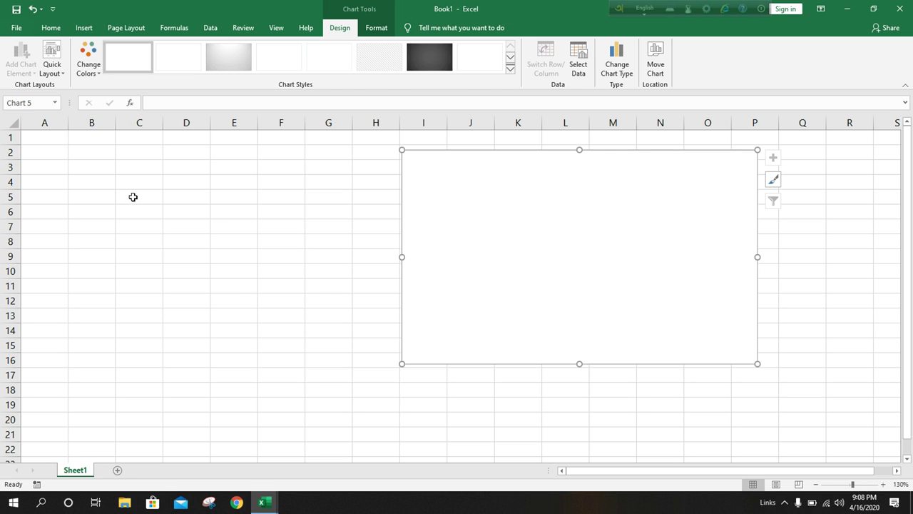
# Enter bangladesh, chaina and vutan in cells D5 to D7 and autofit the width of column D
pyautogui.click(181, 198)
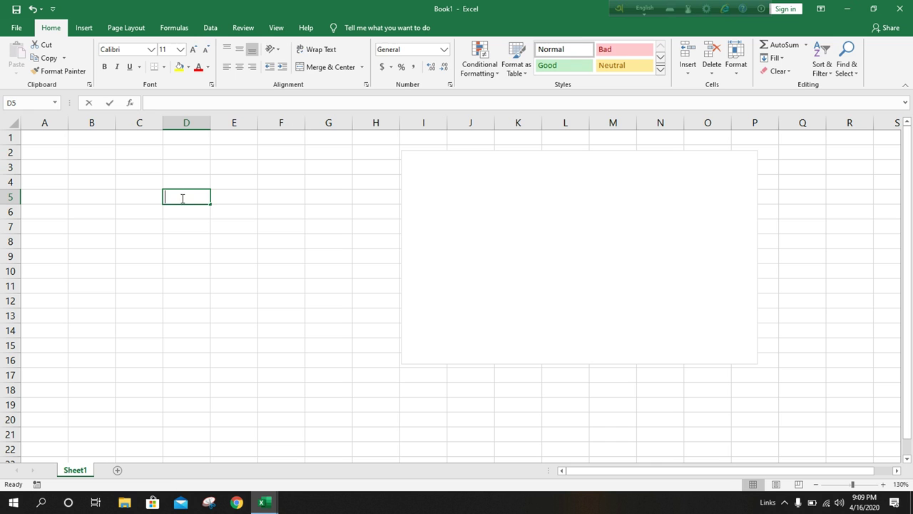
pyautogui.write('bangladeshj')
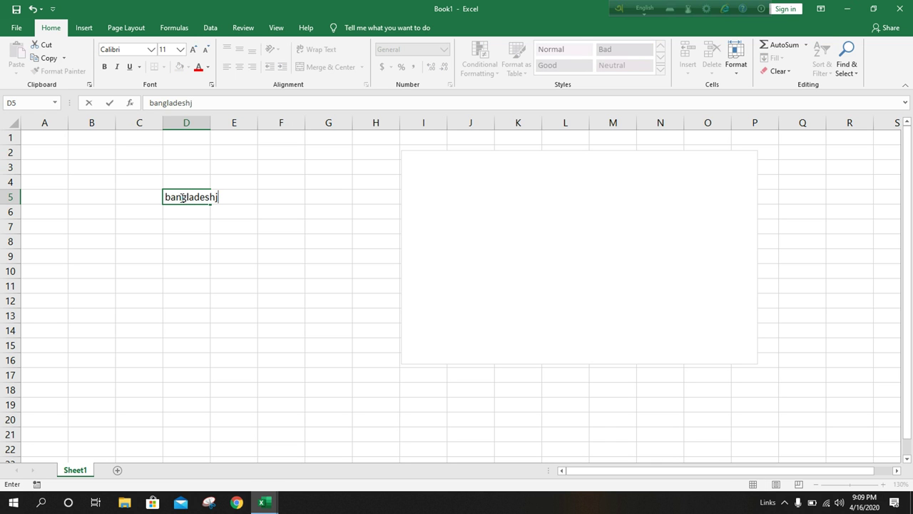
pyautogui.press('BackSpace')
pyautogui.click(185, 215)
pyautogui.write('ch')
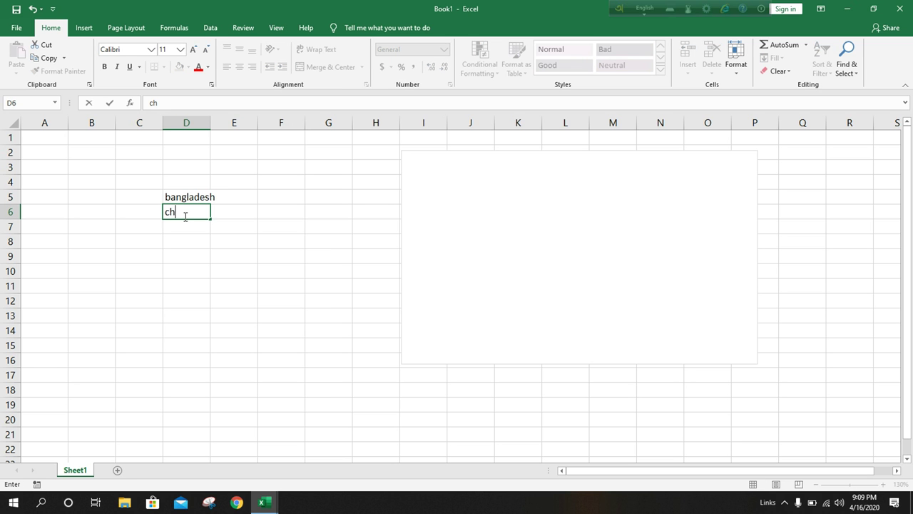
pyautogui.write('aina')
pyautogui.click(183, 230)
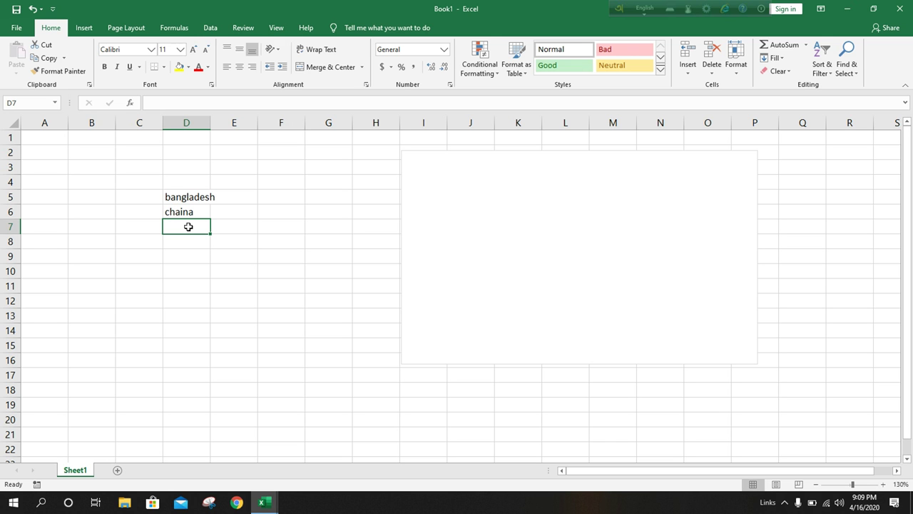
pyautogui.write('vutan')
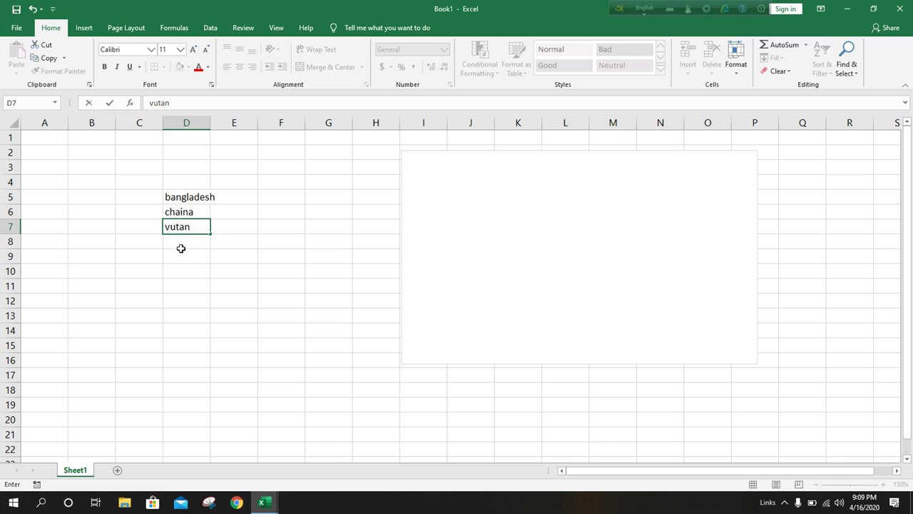
pyautogui.click(232, 211)
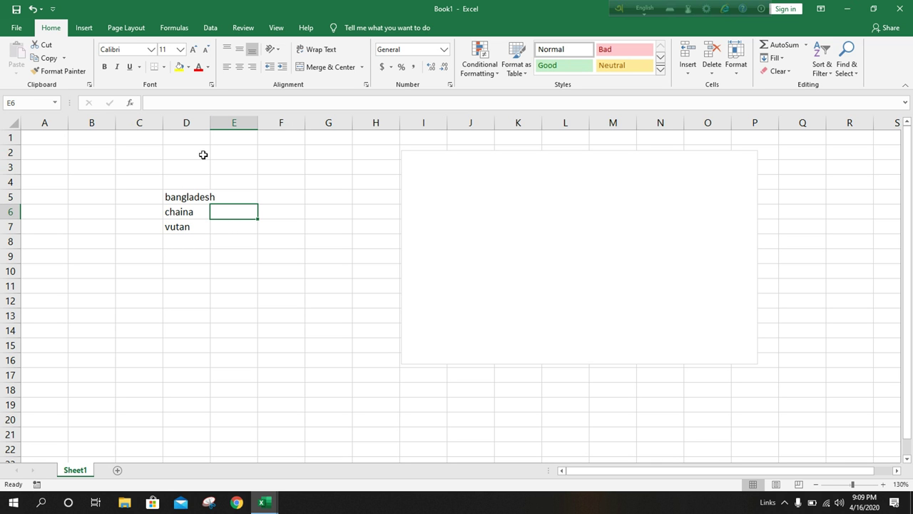
pyautogui.click(201, 121)
pyautogui.doubleClick(211, 122)
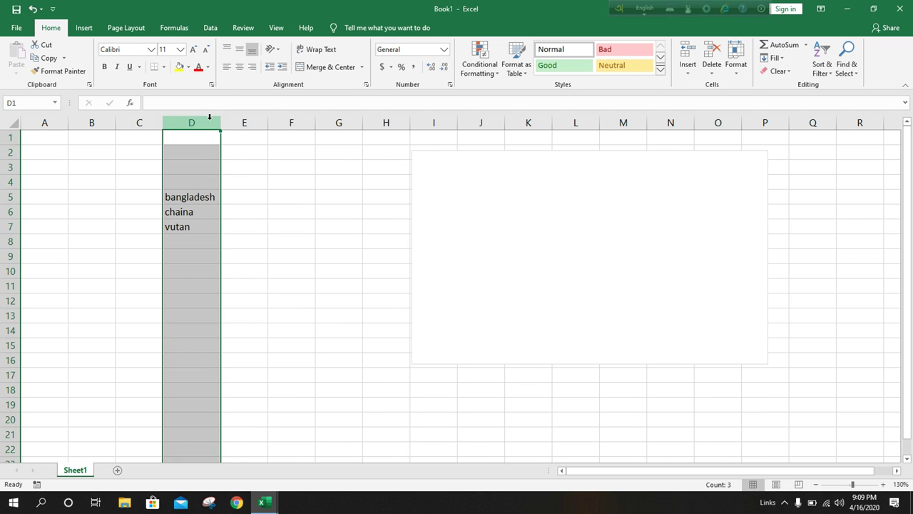
# Enter the values 17000, 60000 and 7000 in cells E5 to E7 beside the country names
pyautogui.click(232, 155)
pyautogui.click(238, 193)
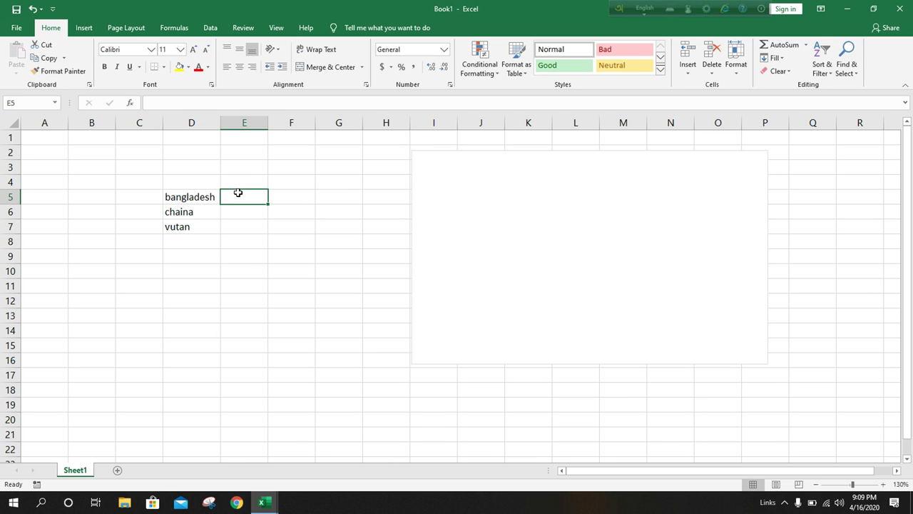
pyautogui.write('17000')
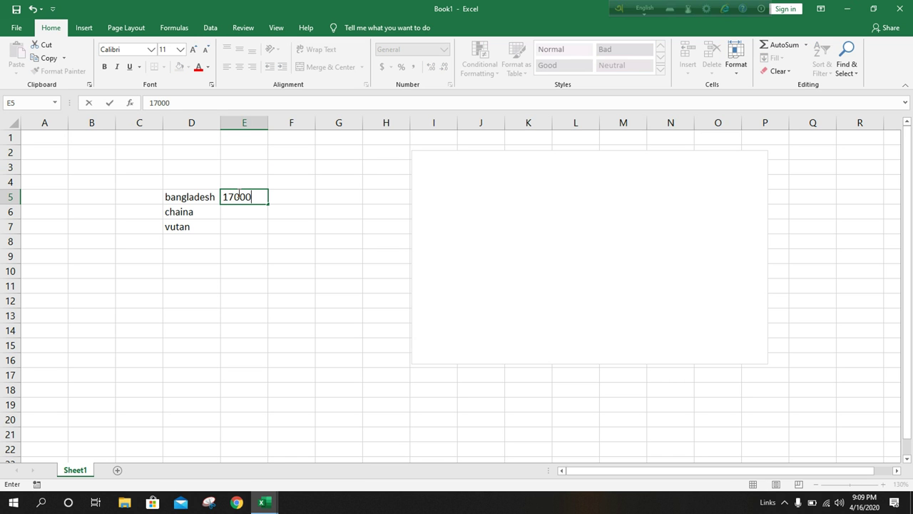
pyautogui.click(234, 216)
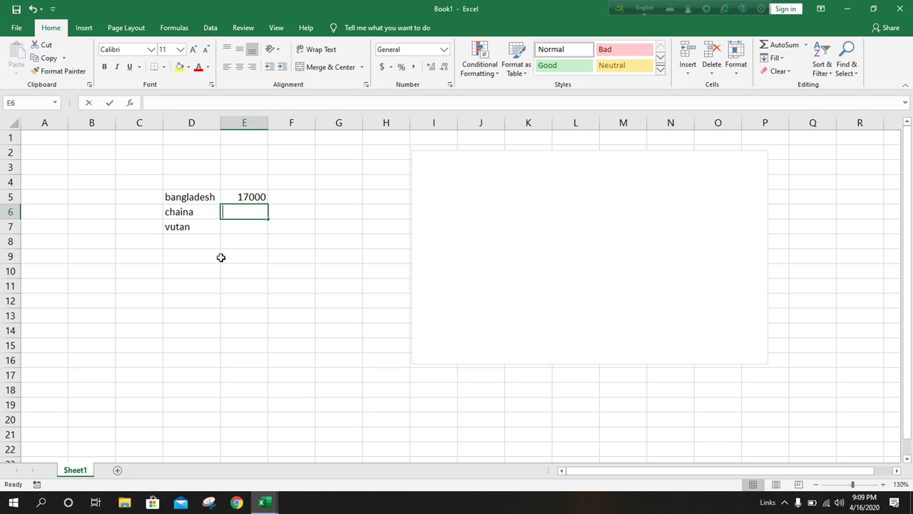
pyautogui.write('60000')
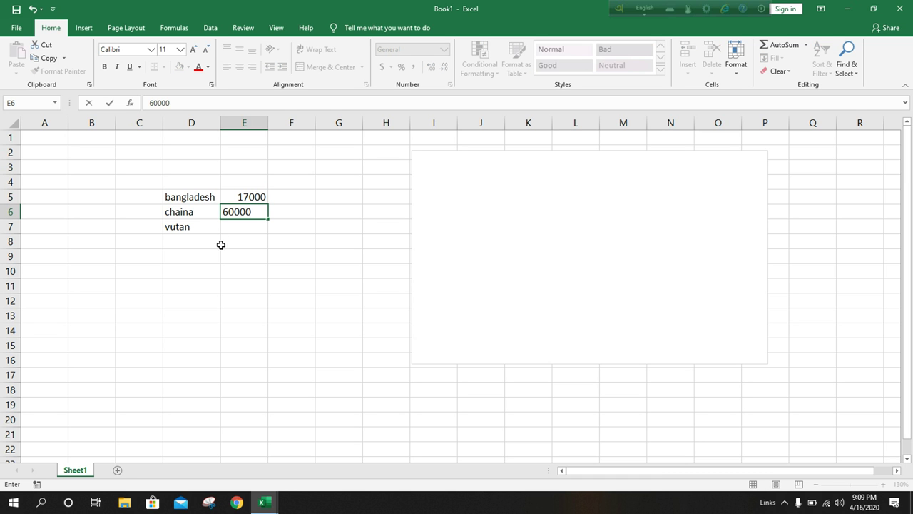
pyautogui.click(231, 228)
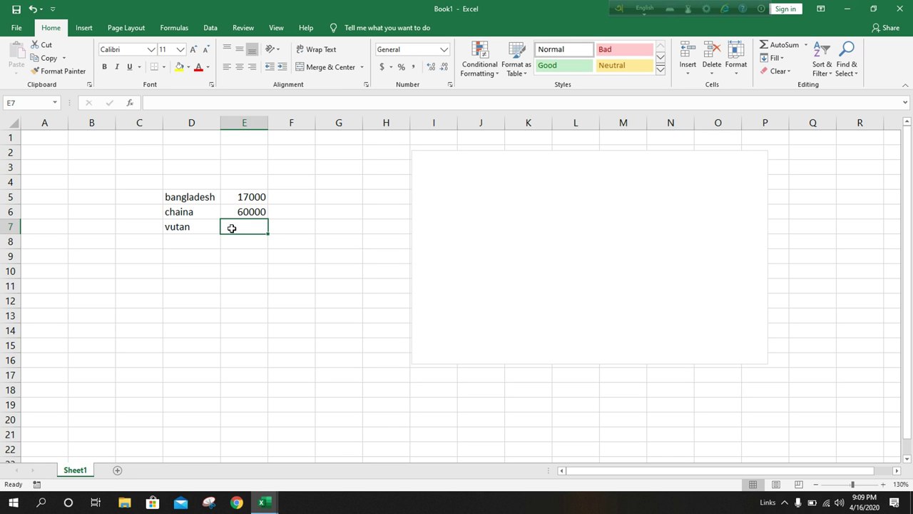
pyautogui.write('7000')
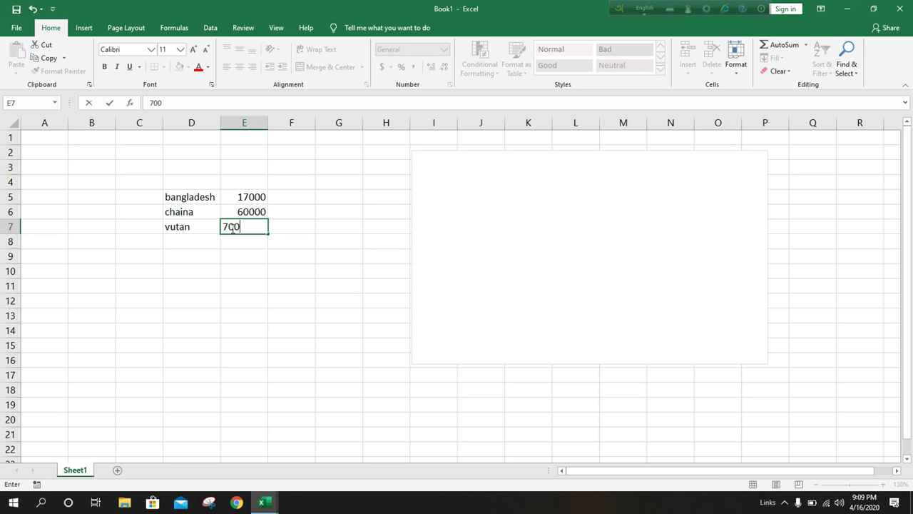
pyautogui.click(259, 271)
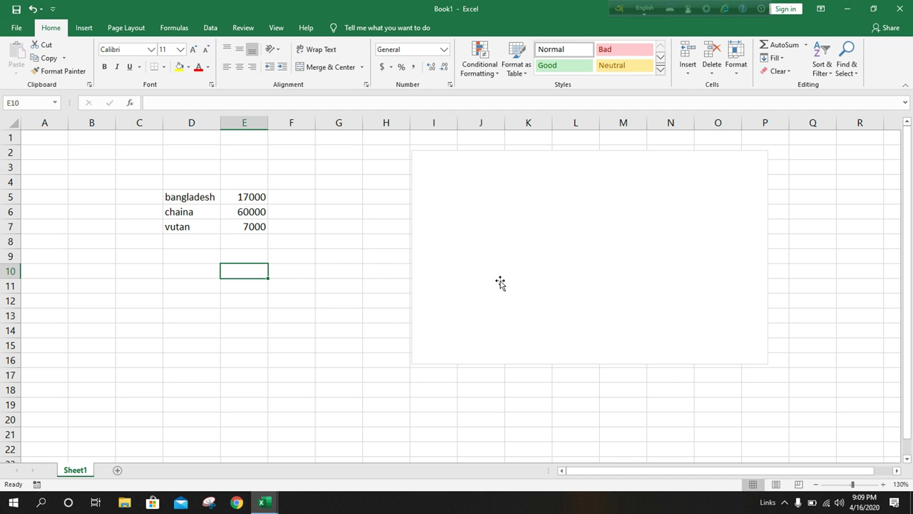
# Set the empty pie chart's data range to D5:E7 on Sheet1
pyautogui.rightClick(560, 276)
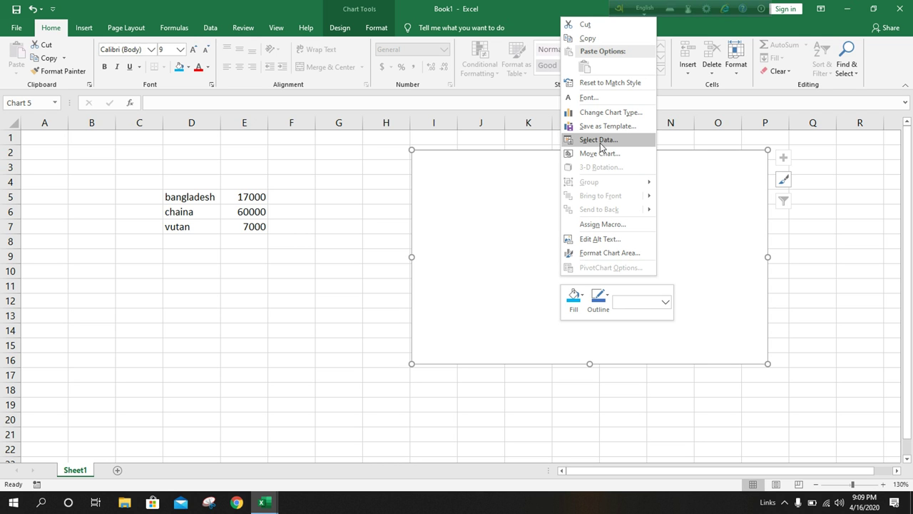
pyautogui.click(601, 139)
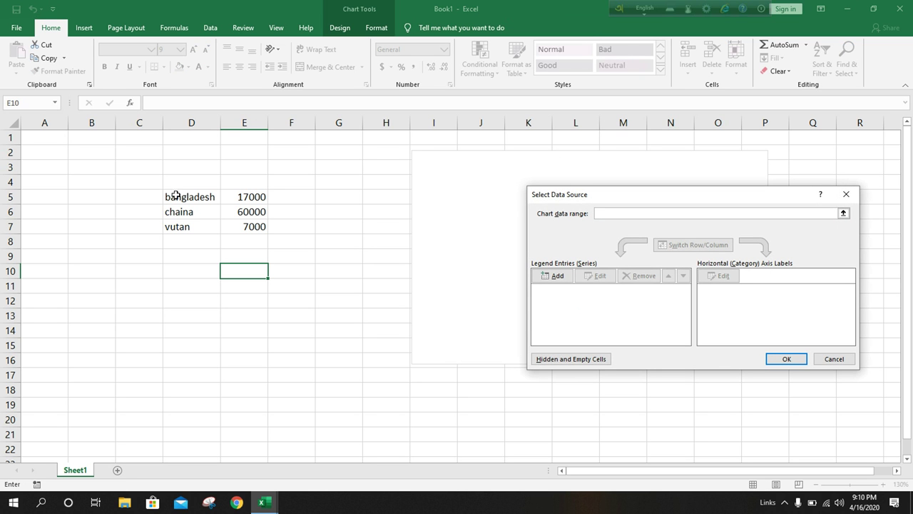
pyautogui.moveTo(169, 196); pyautogui.dragTo(254, 232)
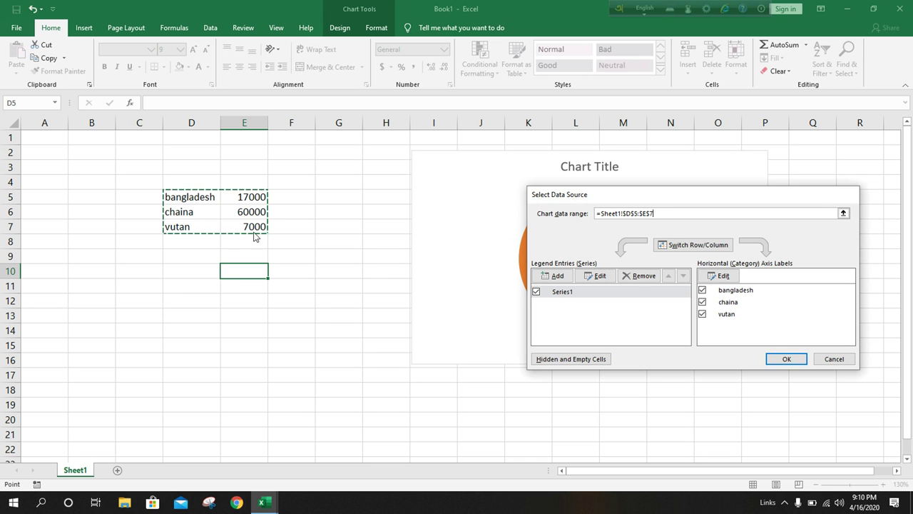
pyautogui.press('Return')
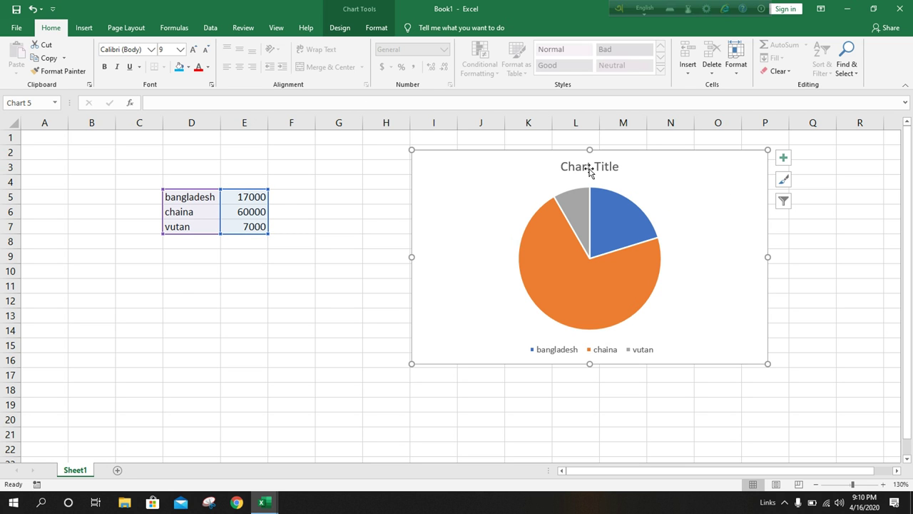
# Move the pie chart closer to the country data and delete it from the sheet
pyautogui.moveTo(652, 172); pyautogui.dragTo(573, 190)
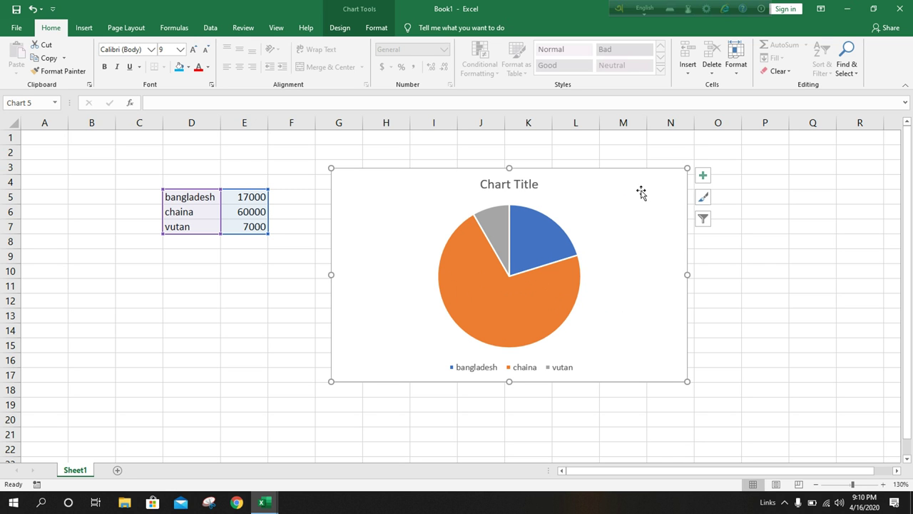
pyautogui.press('Delete')
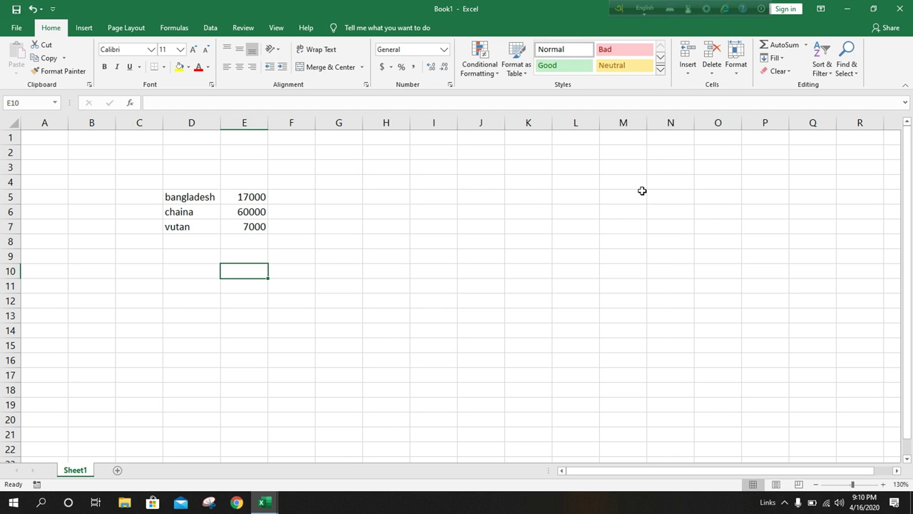
# View the Insert Hyperlink options for cell J5 and close the dialog without adding a link
pyautogui.click(486, 193)
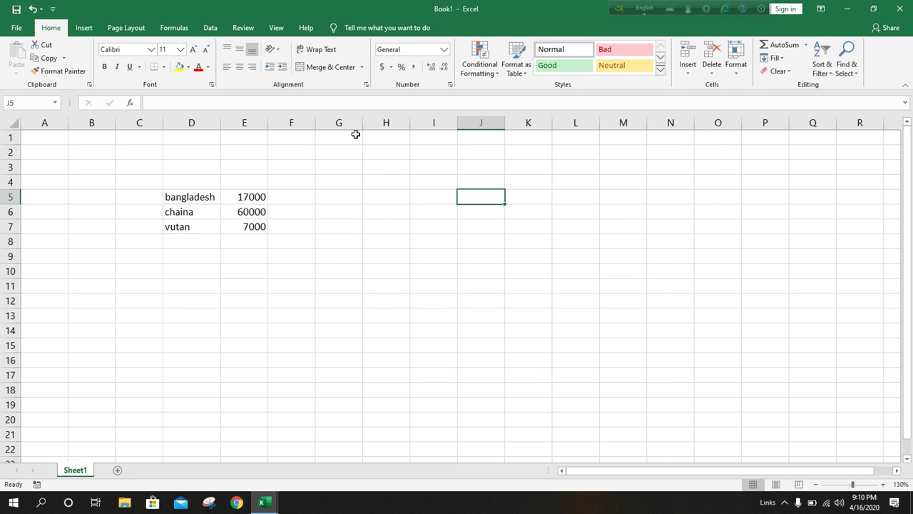
pyautogui.click(84, 29)
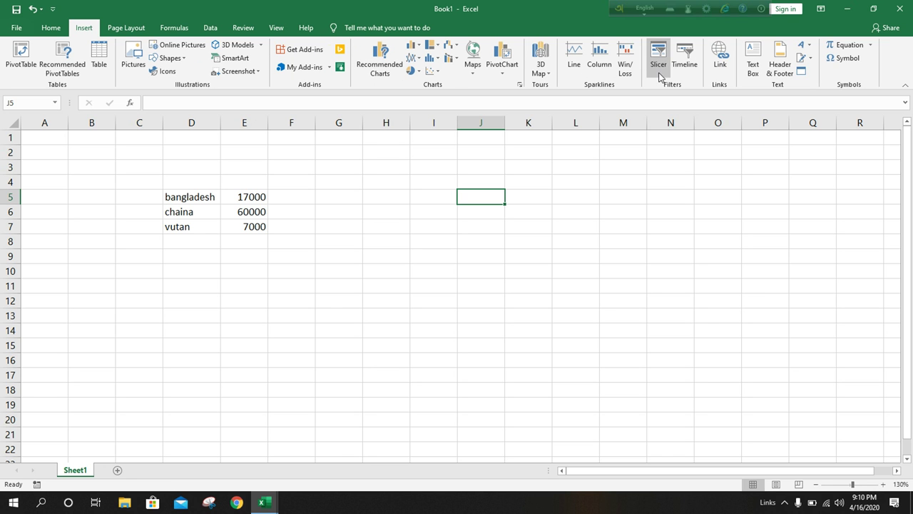
pyautogui.click(721, 73)
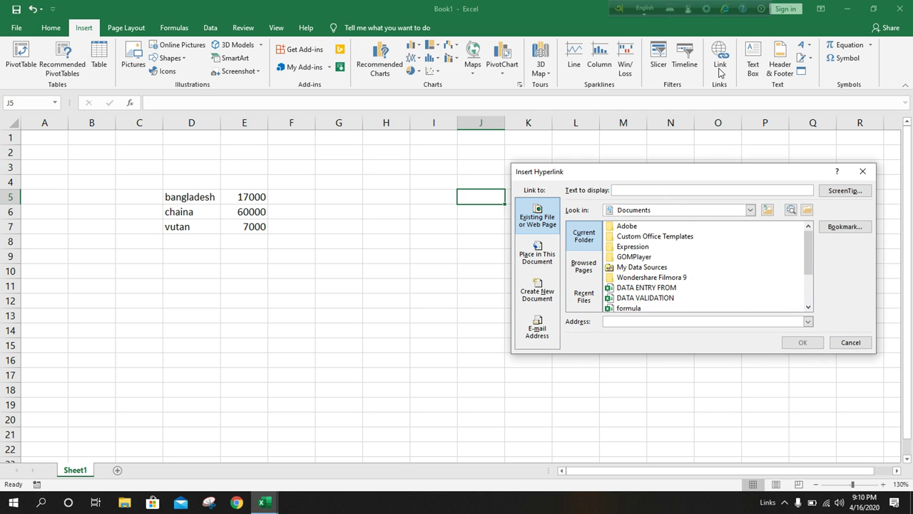
pyautogui.click(864, 172)
pyautogui.click(408, 215)
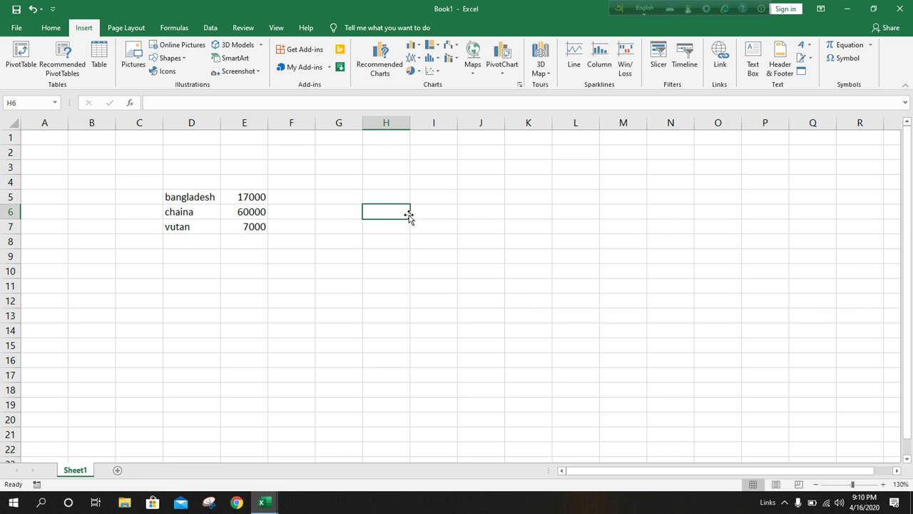
# Enter the text "google" in cell H6
pyautogui.write('google')
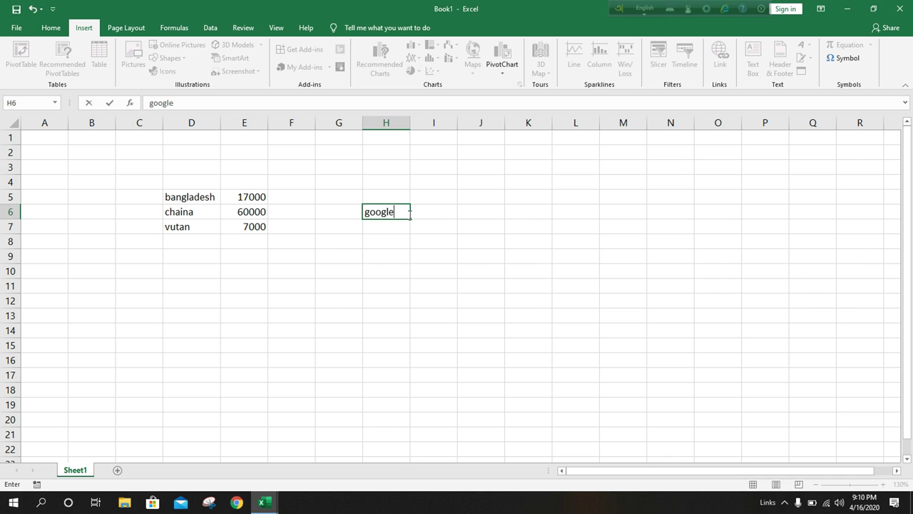
pyautogui.click(350, 240)
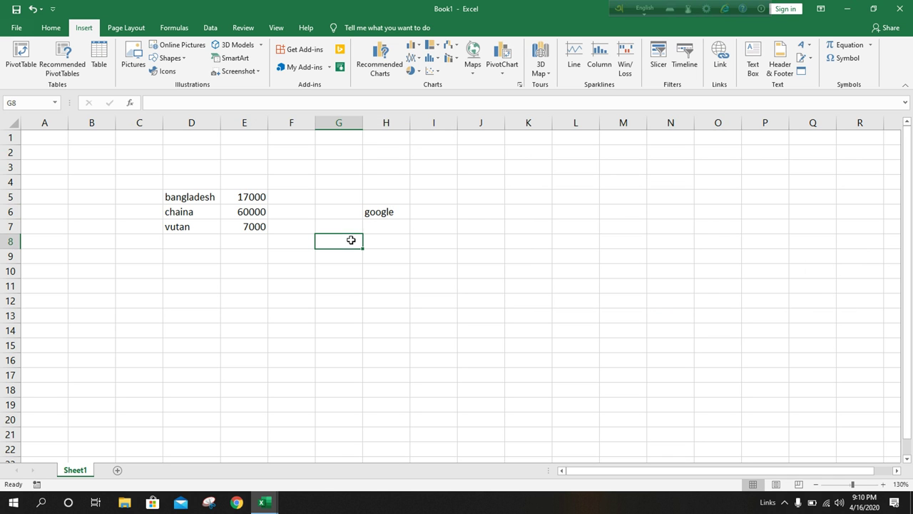
pyautogui.click(384, 216)
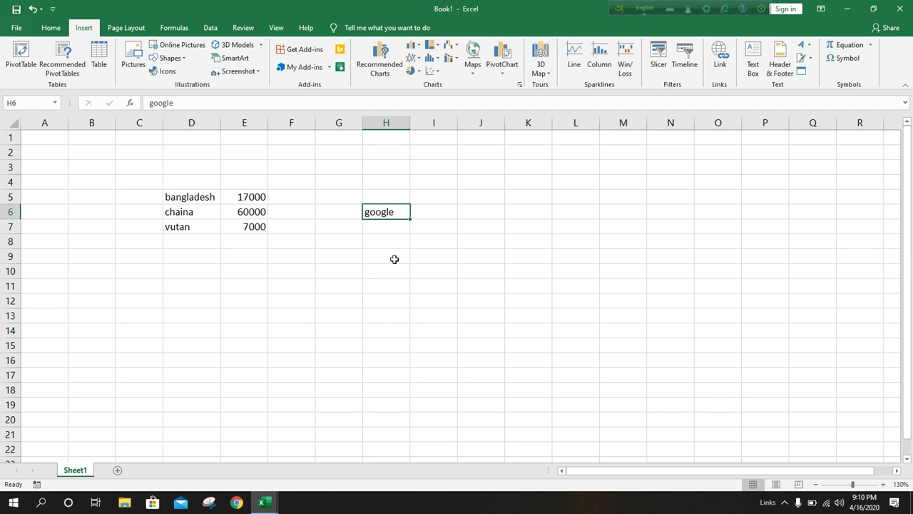
pyautogui.click(524, 270)
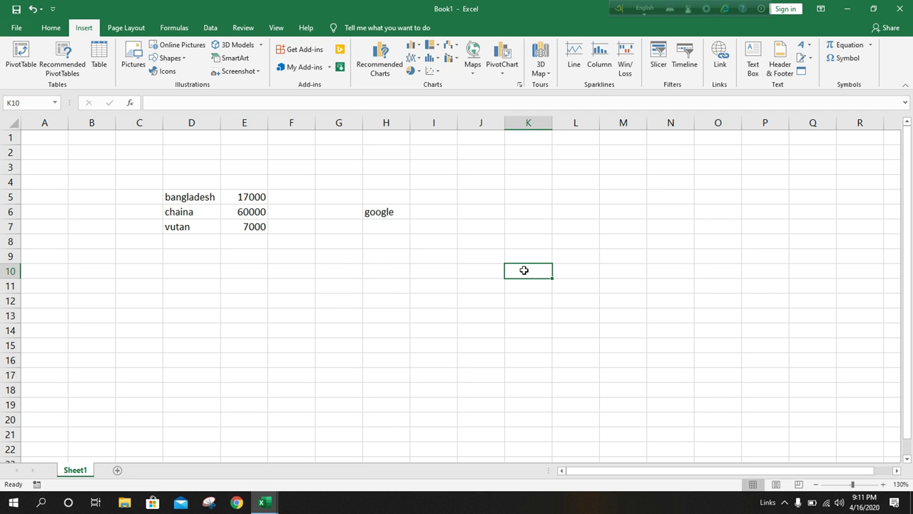
pyautogui.click(370, 213)
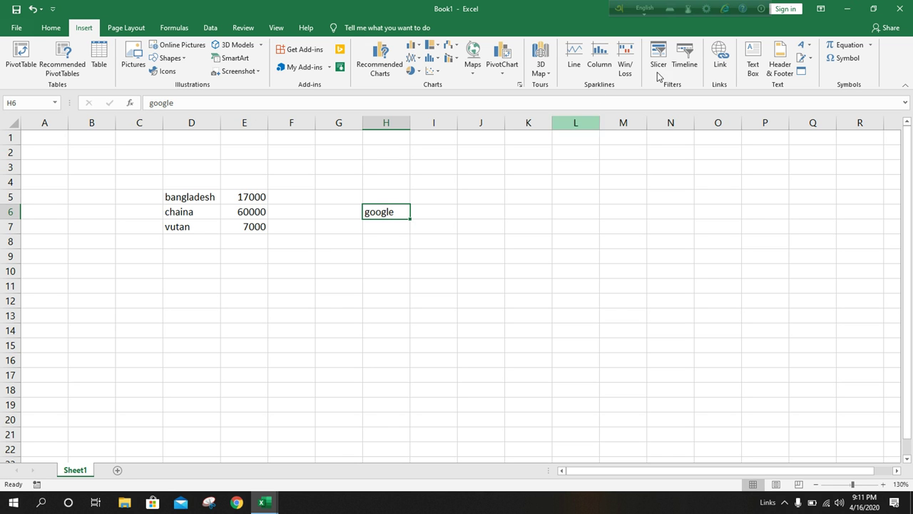
pyautogui.click(718, 66)
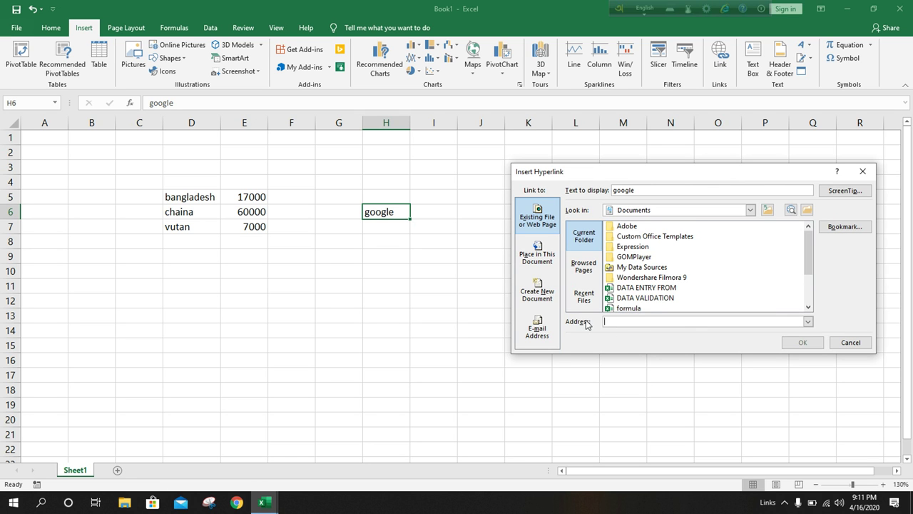
pyautogui.write('www')
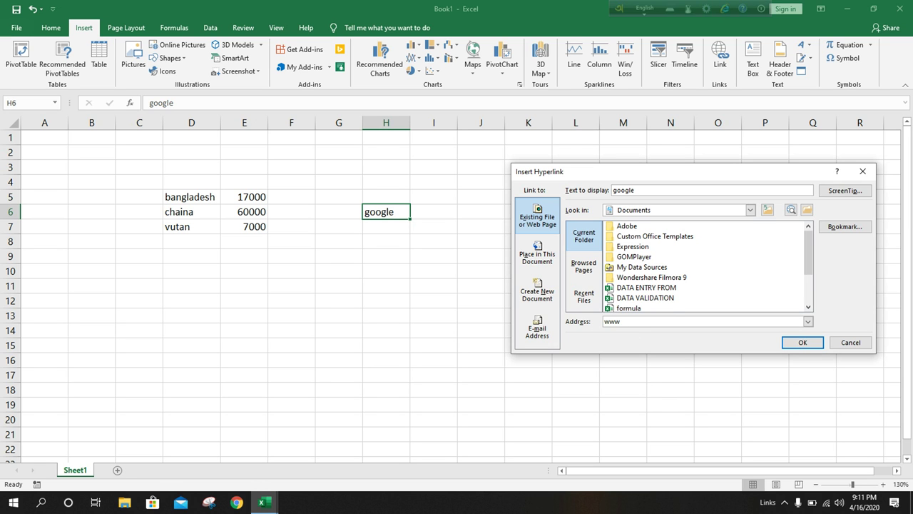
pyautogui.write('.')
pyautogui.click(801, 344)
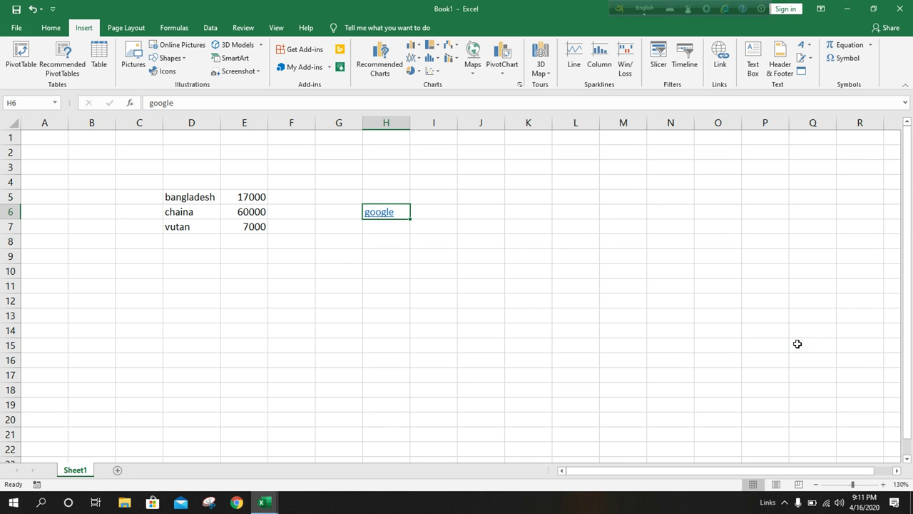
pyautogui.click(339, 254)
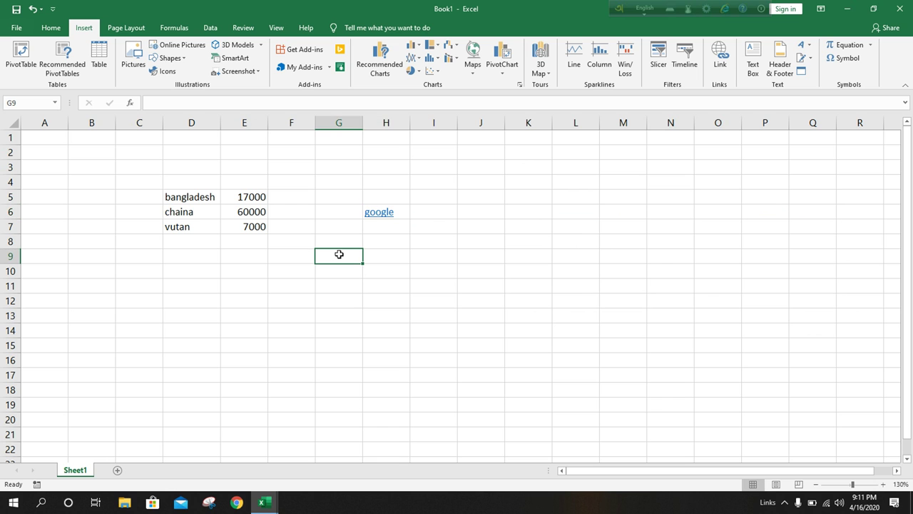
# Follow the google link in H6 to test it in the browser, dismiss the extension notice, and close the browser to return to the workbook
pyautogui.click(383, 219)
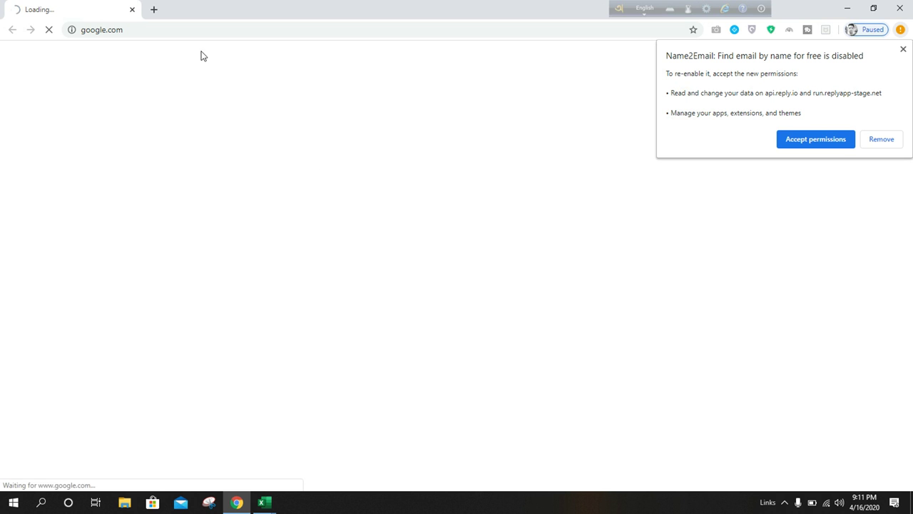
pyautogui.click(902, 51)
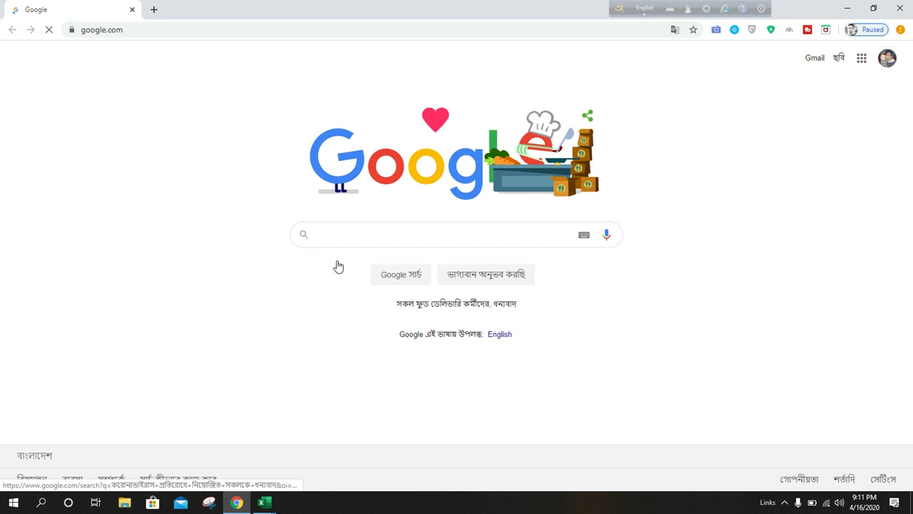
pyautogui.click(909, 4)
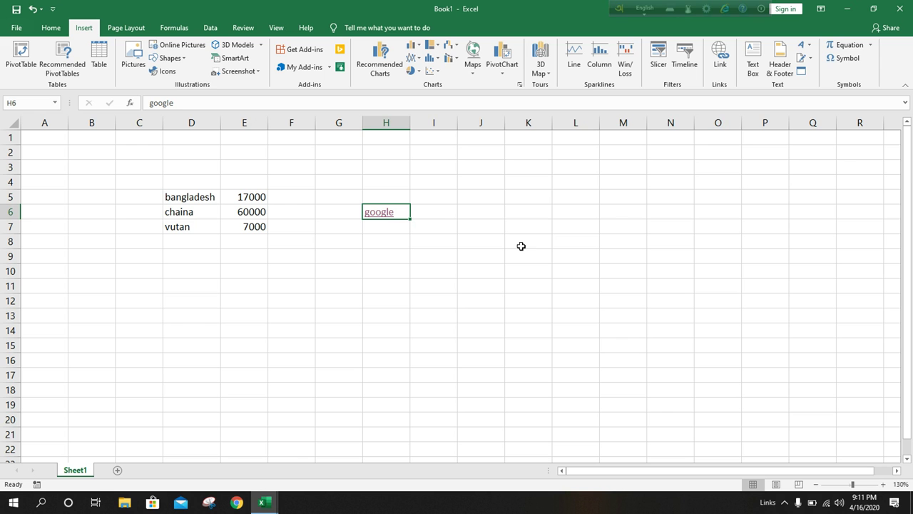
pyautogui.click(449, 270)
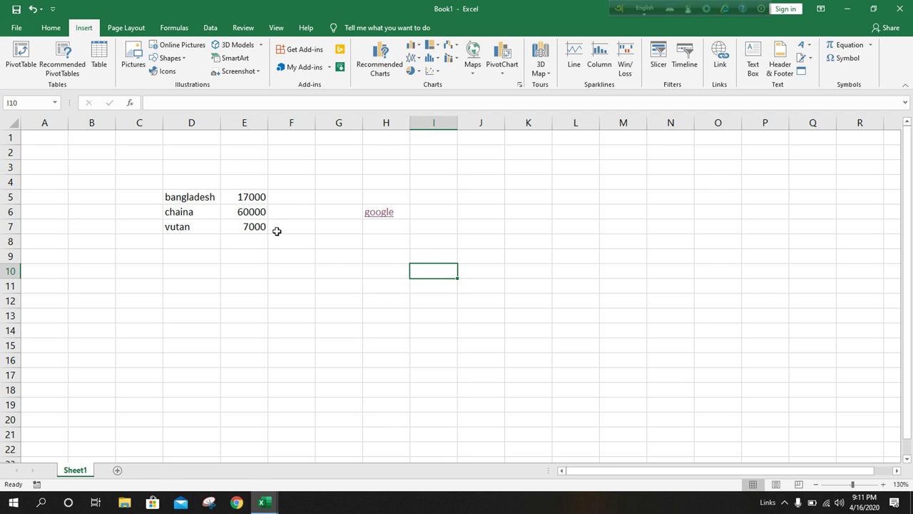